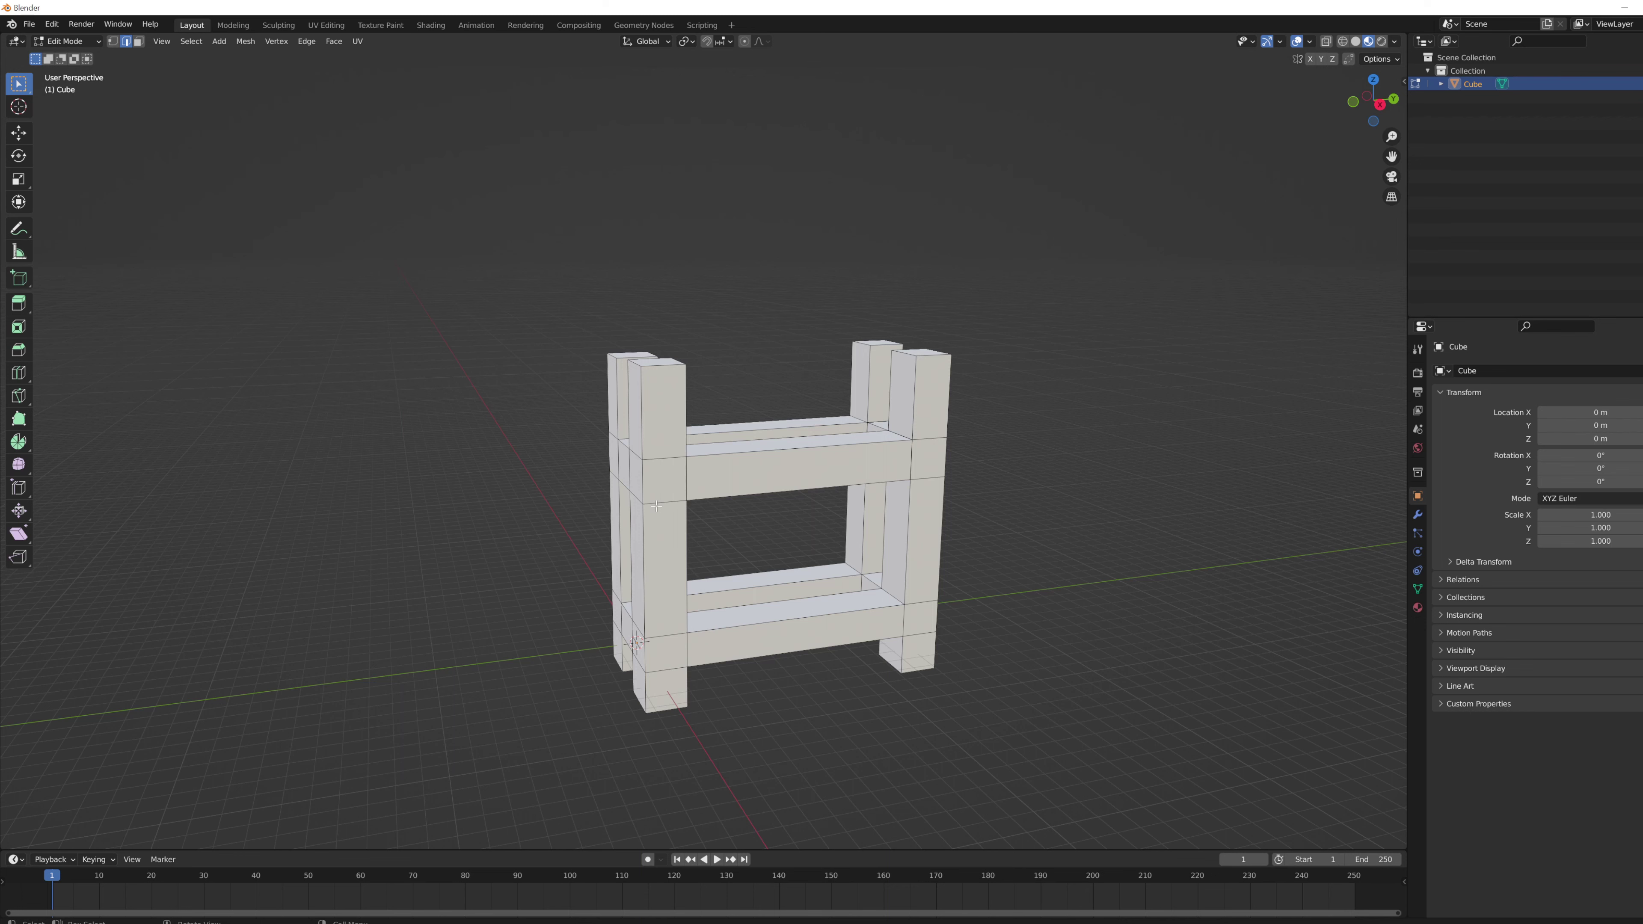
middle_click_drag(656, 505, 730, 493)
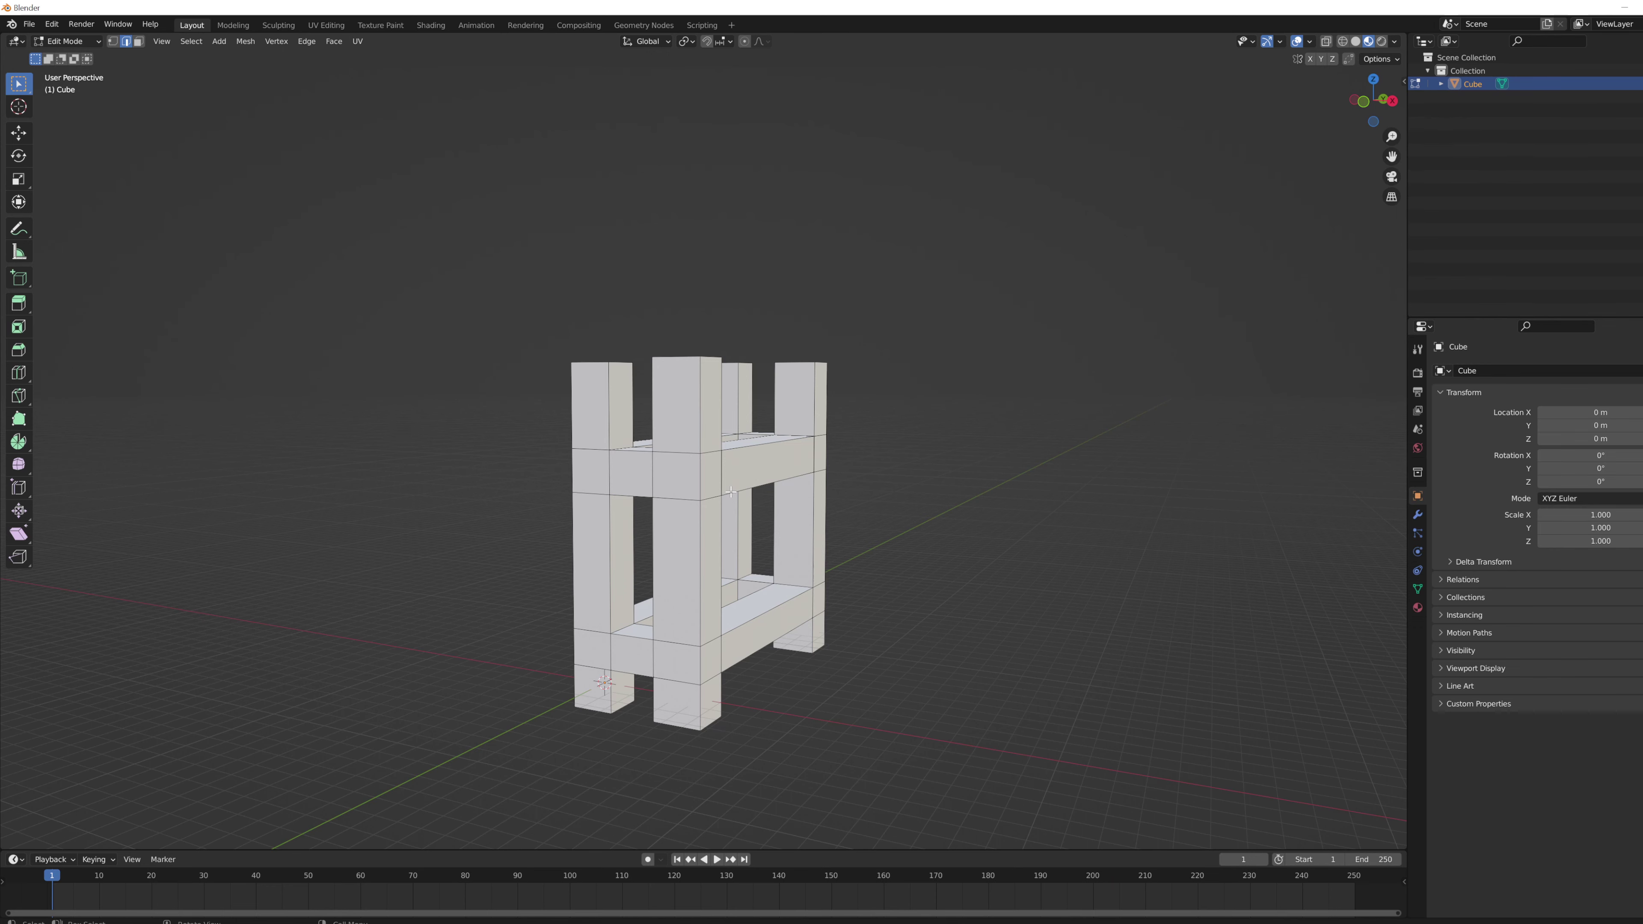
mouse_move(731, 492)
middle_mouse_down()
mouse_move(858, 510)
mouse_move(711, 494)
middle_mouse_up()
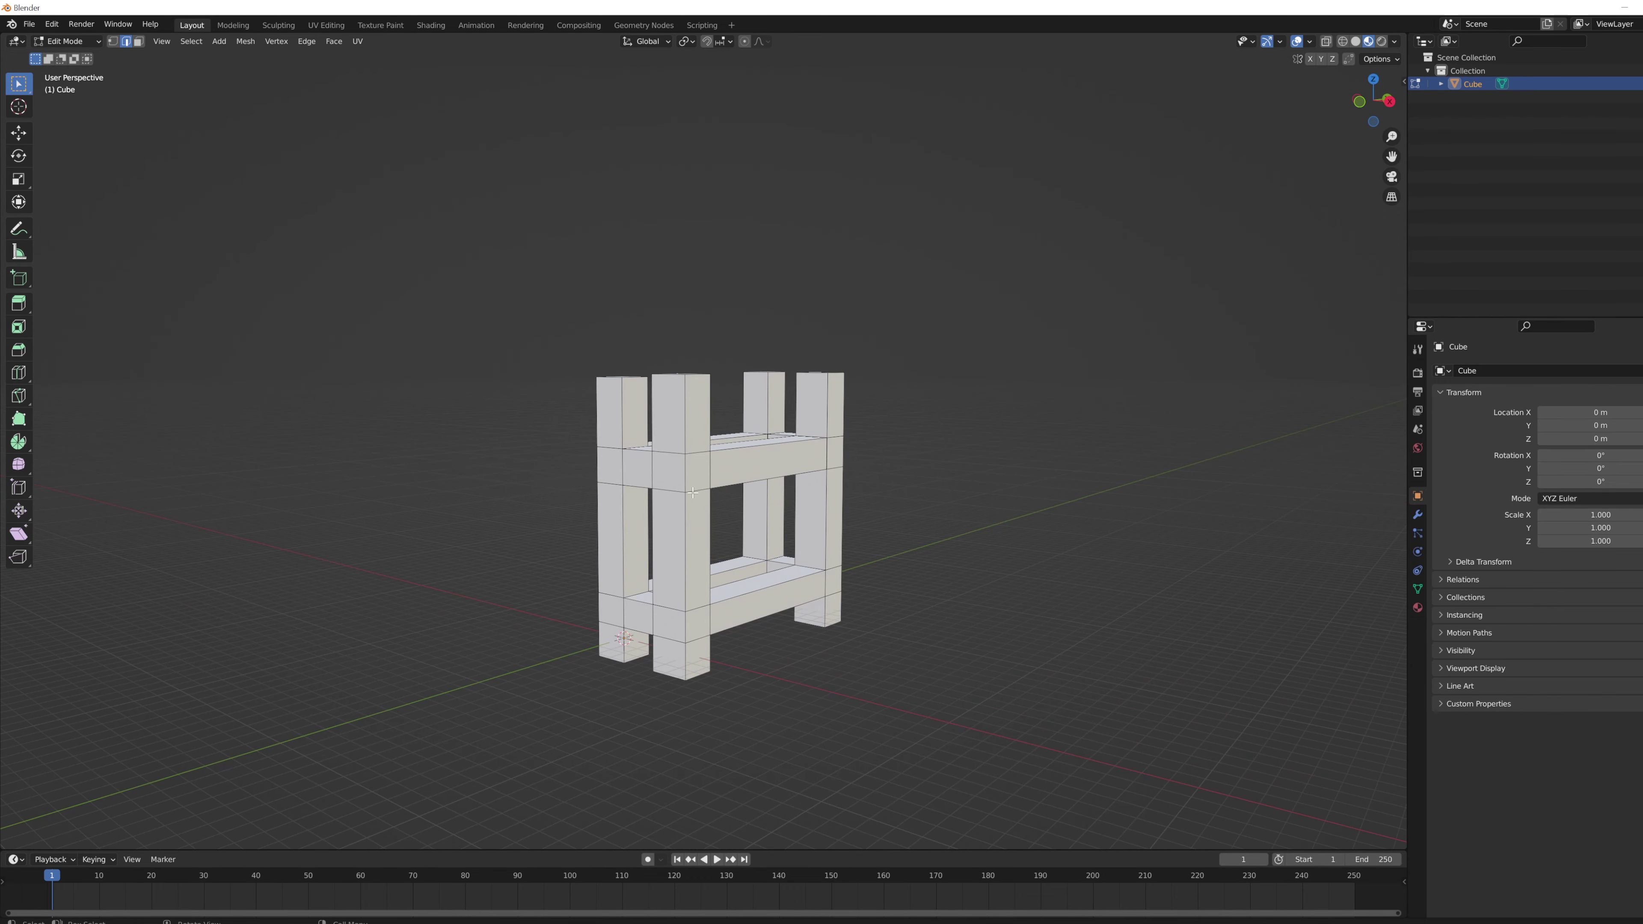
middle_click_drag(687, 465, 719, 473)
scroll(802, 458, "up", 2)
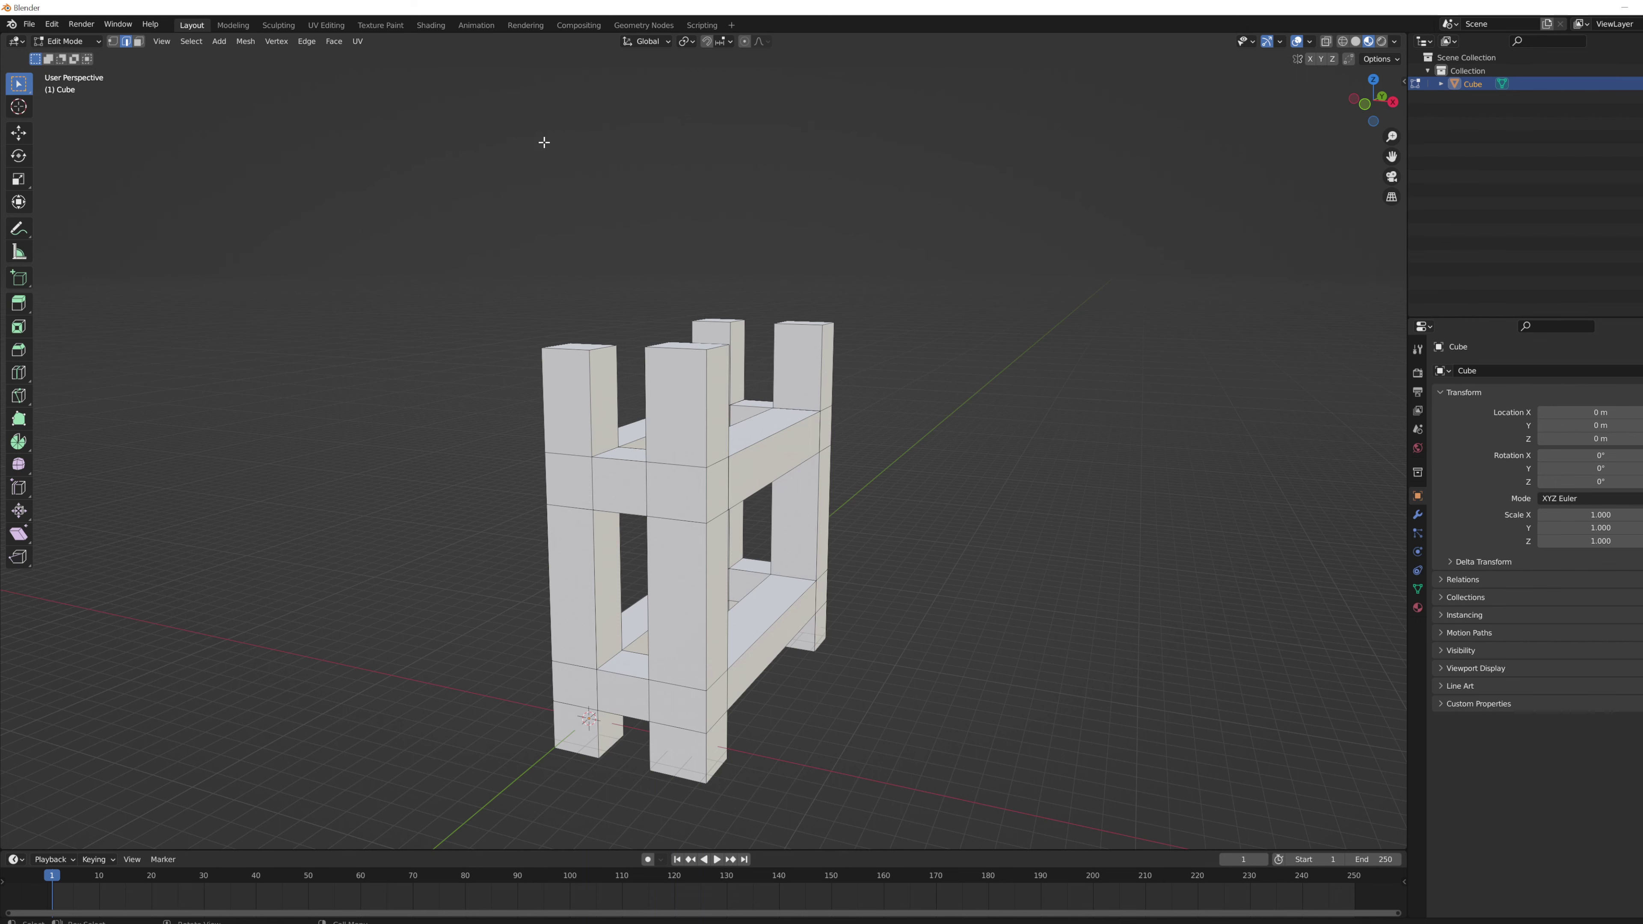
Add an Image Texture node to the cube's material in the Shading workspace.
left_click(428, 26)
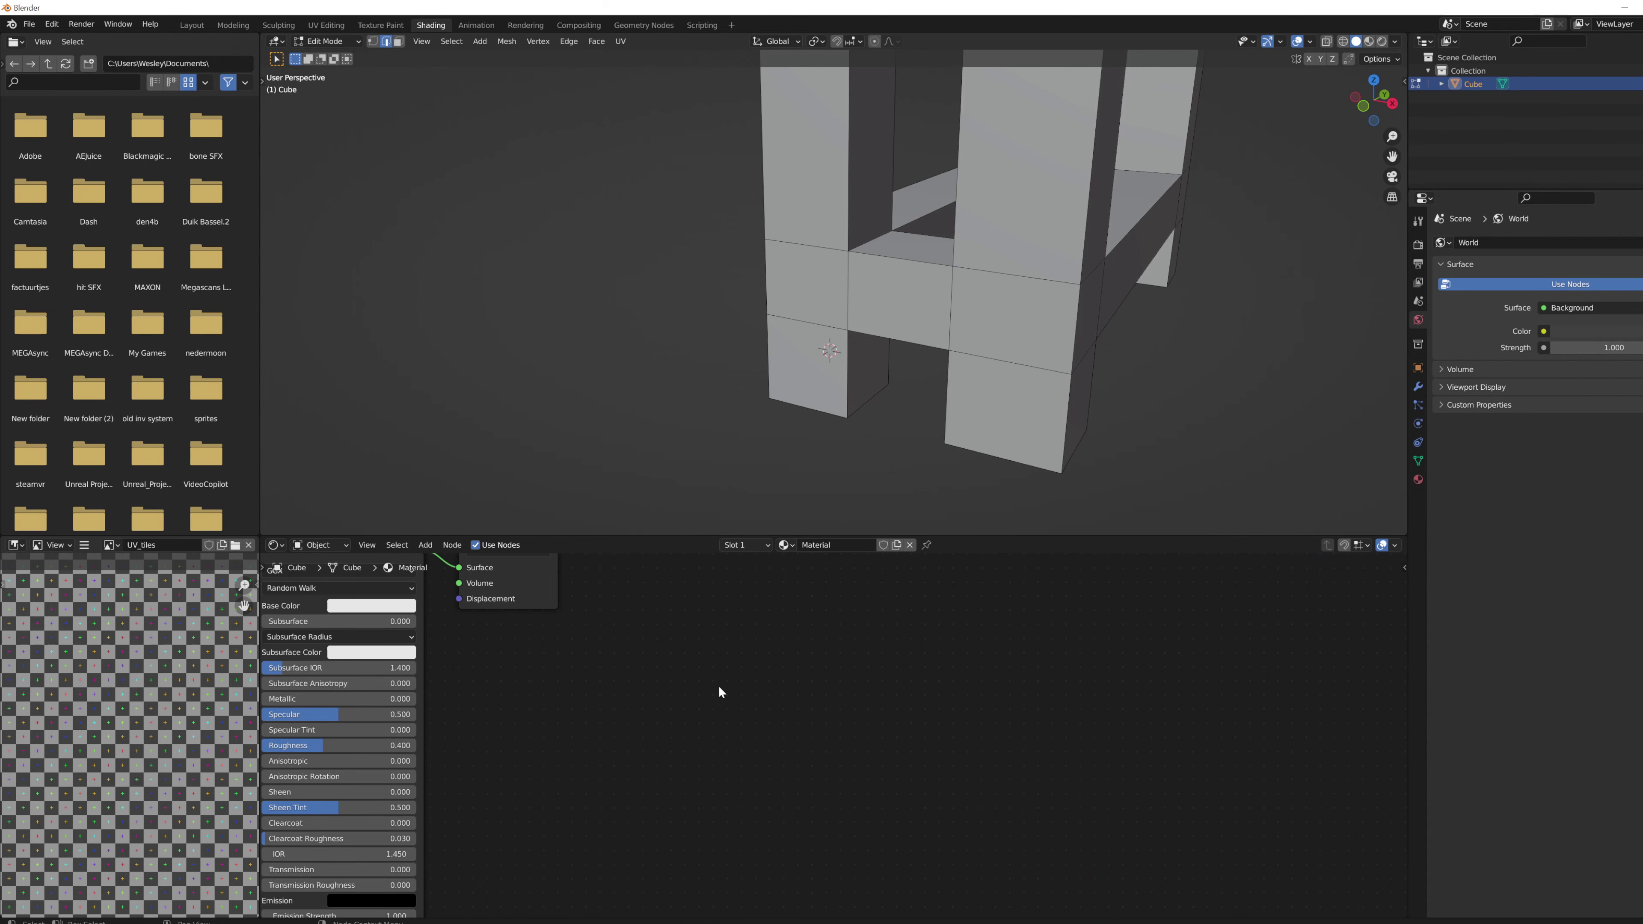
key("shift+a")
left_click(683, 704)
type("image")
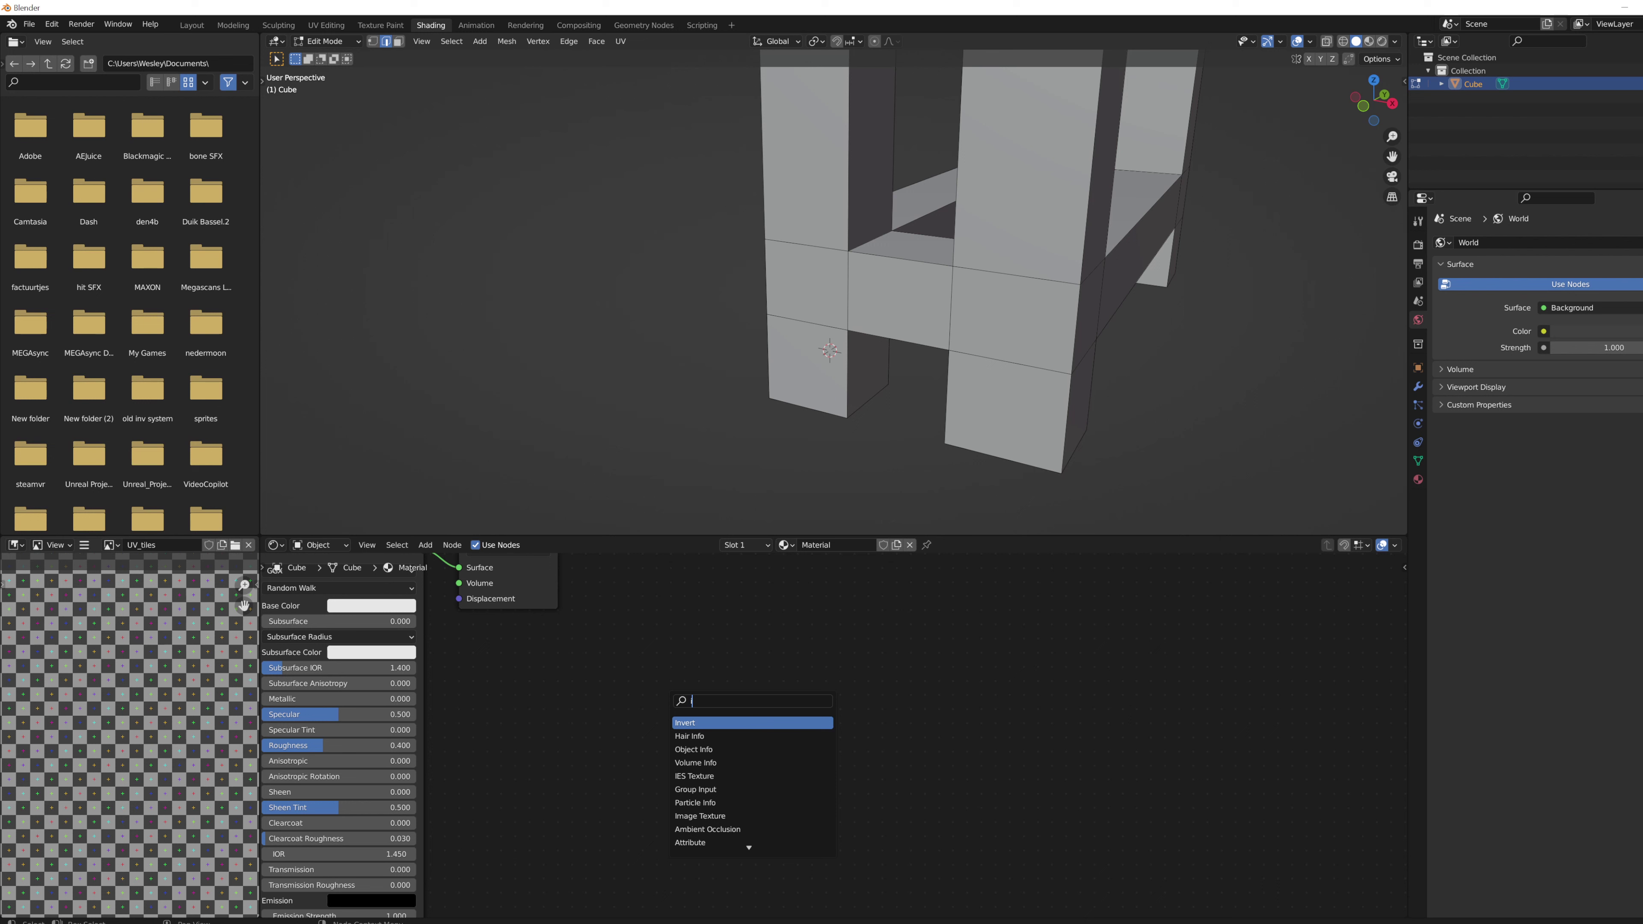
key("Return")
left_click(769, 638)
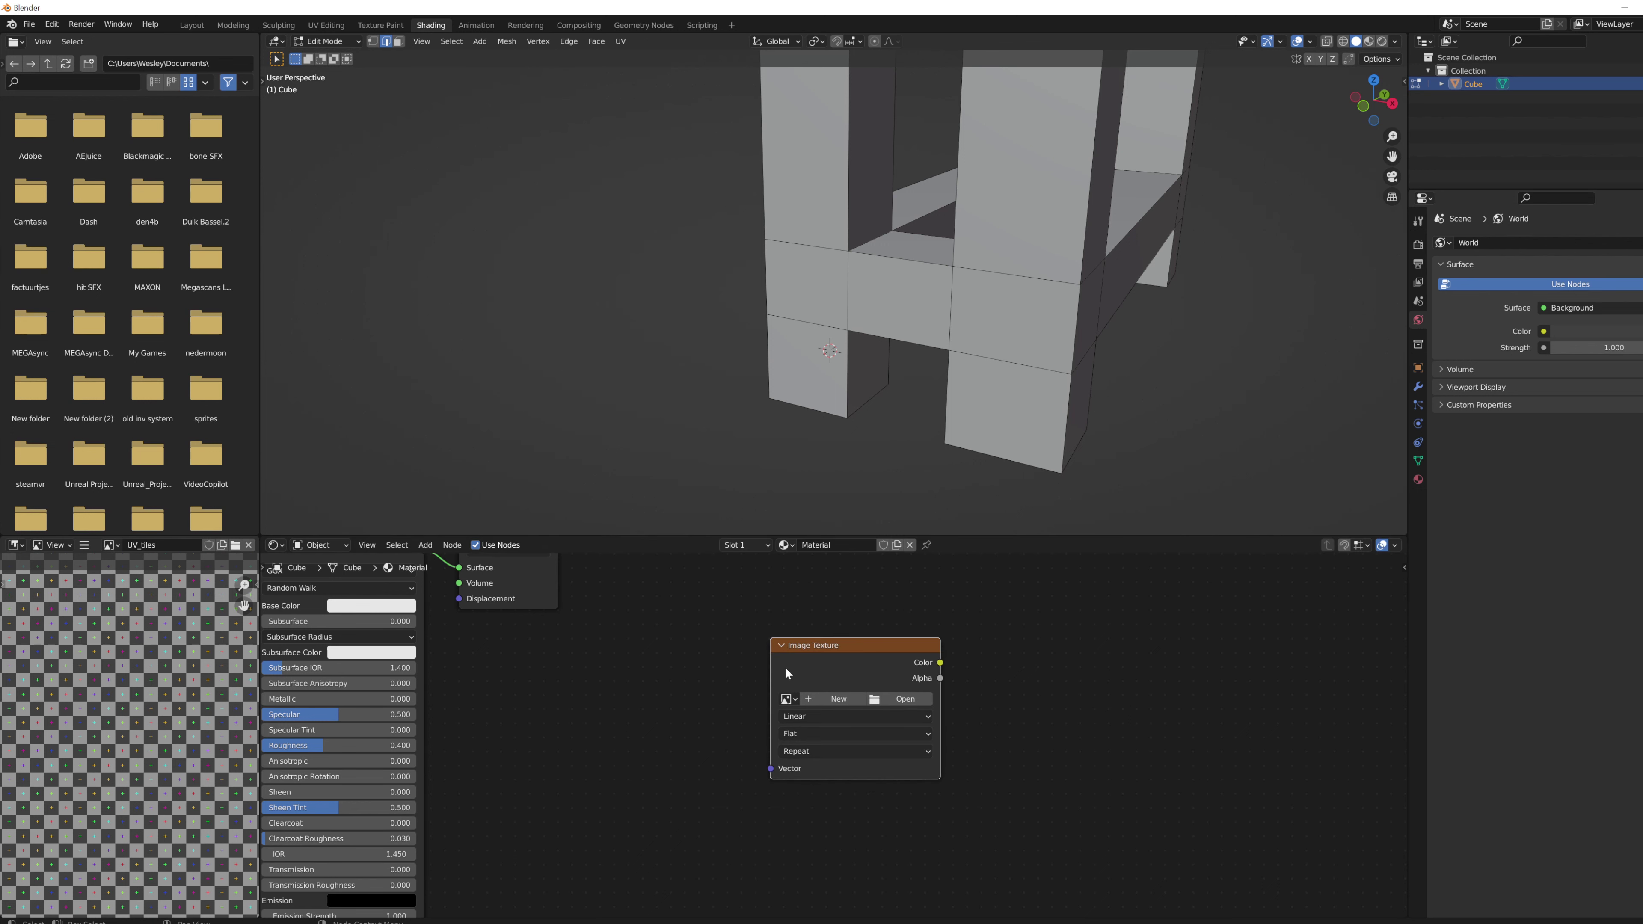
Create a new image named UVs for the texture node, using UV Grid as its generated type.
left_click(832, 700)
left_click(854, 729)
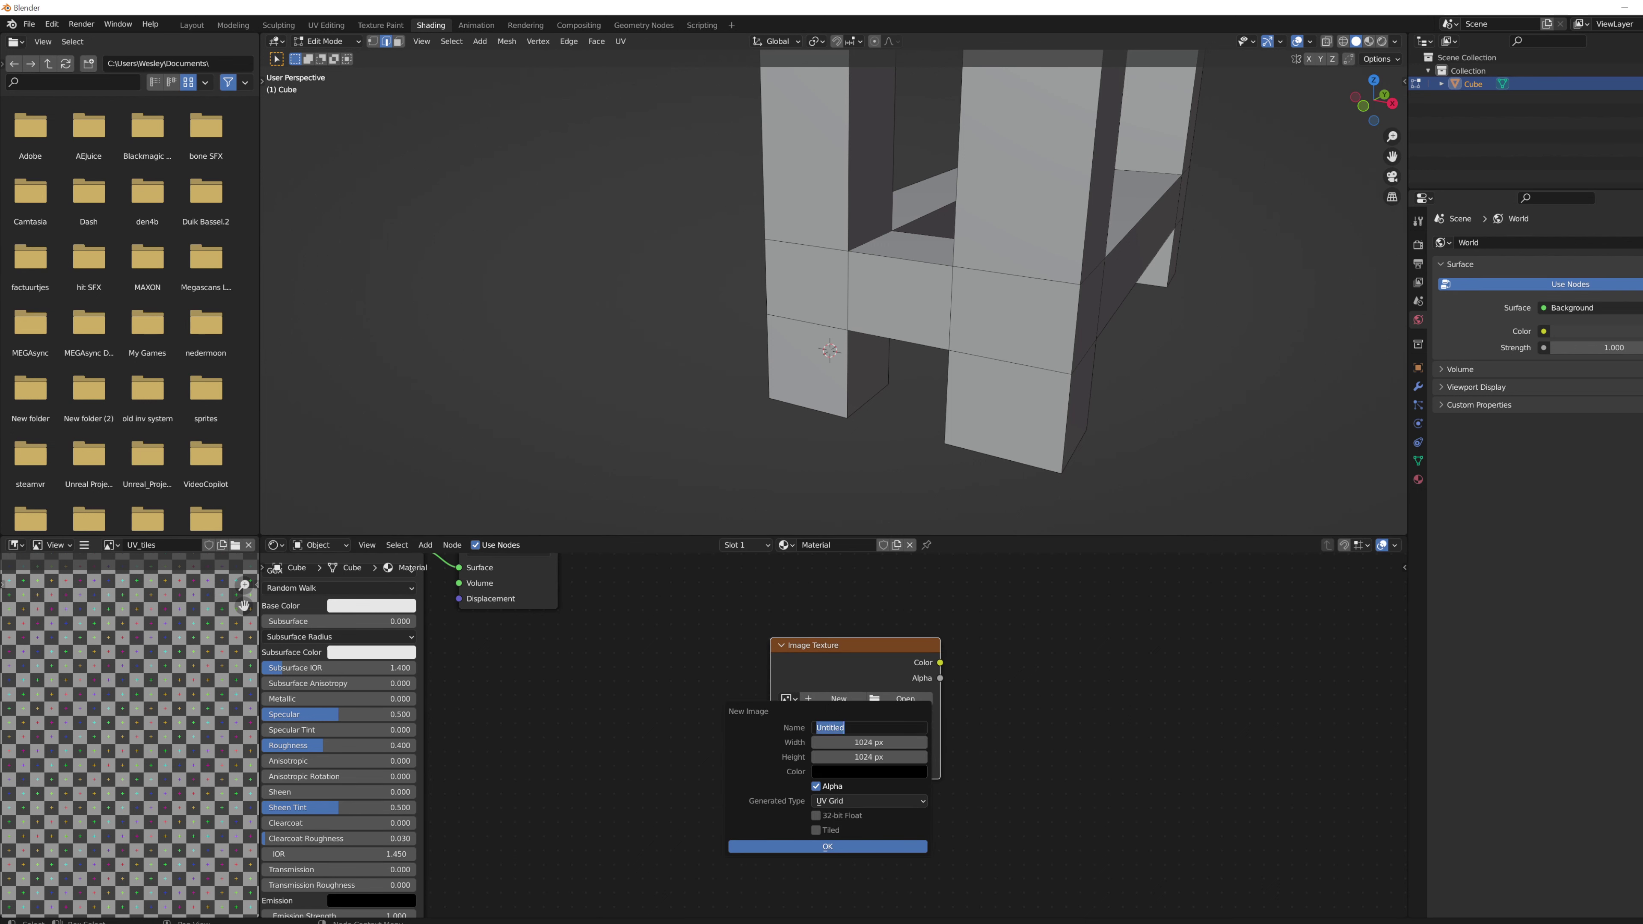
type("UVs")
left_click(870, 804)
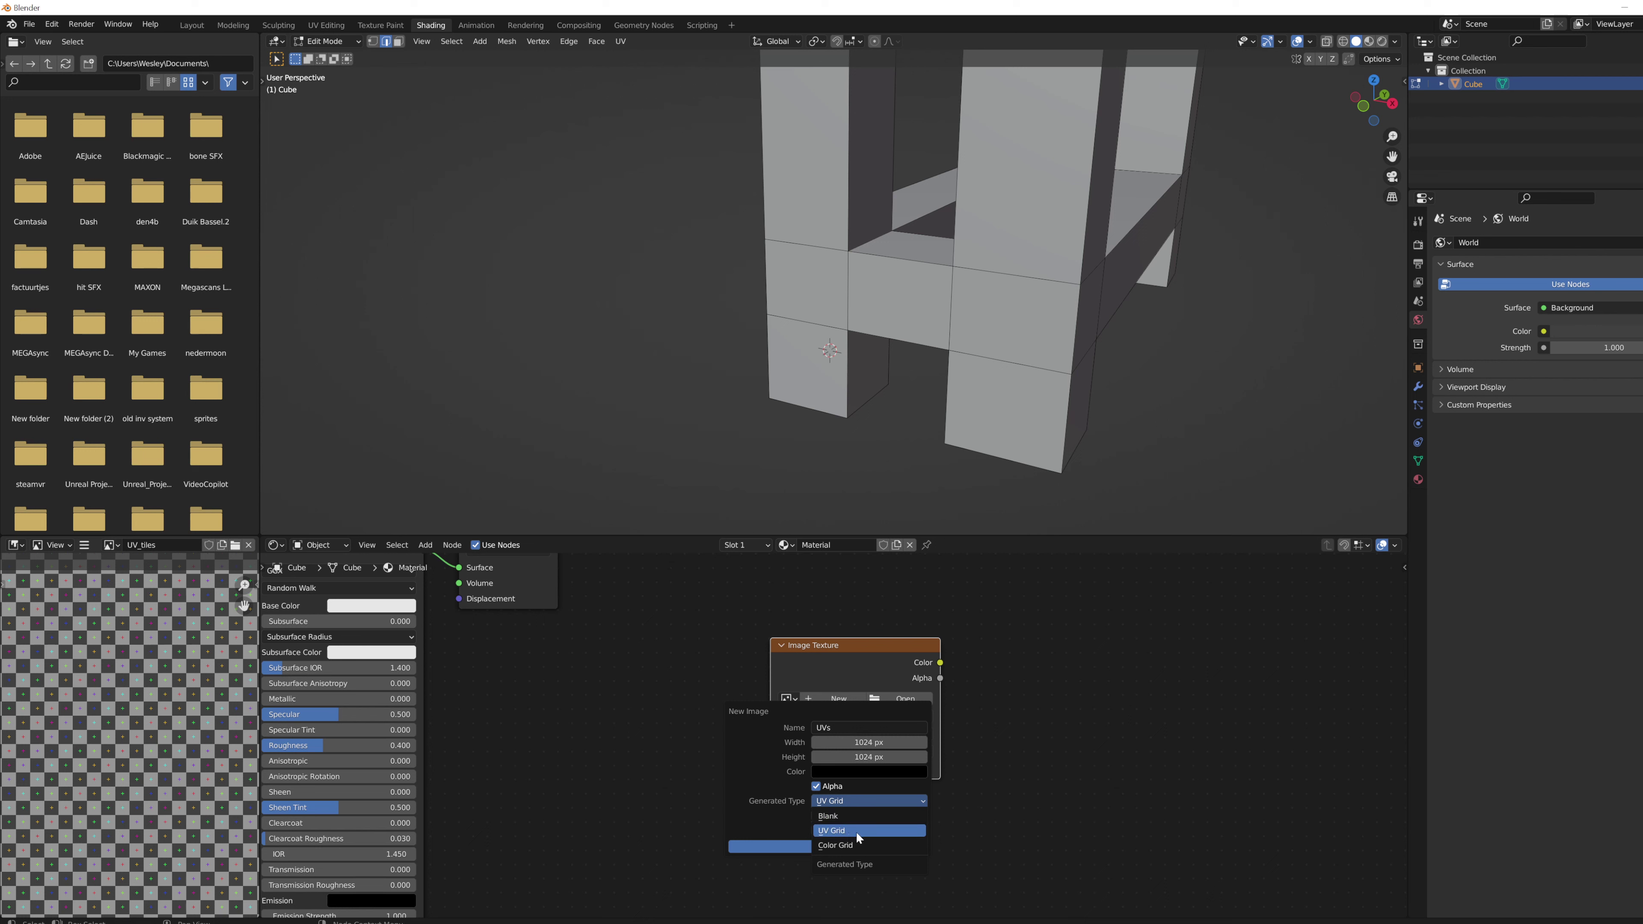
left_click(856, 831)
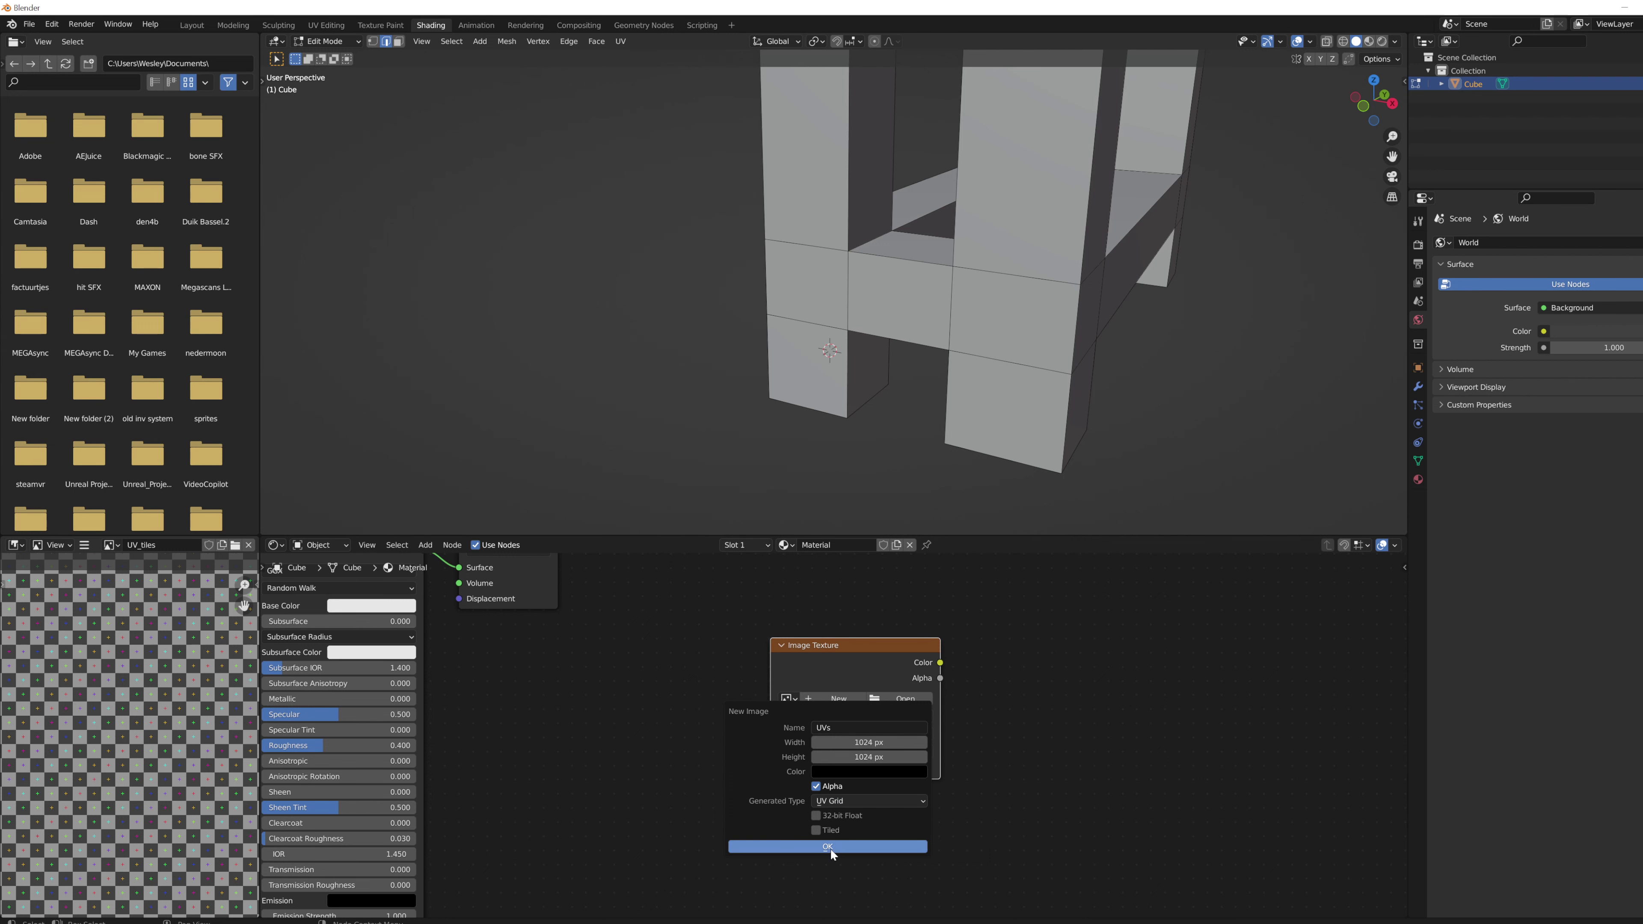
left_click(829, 850)
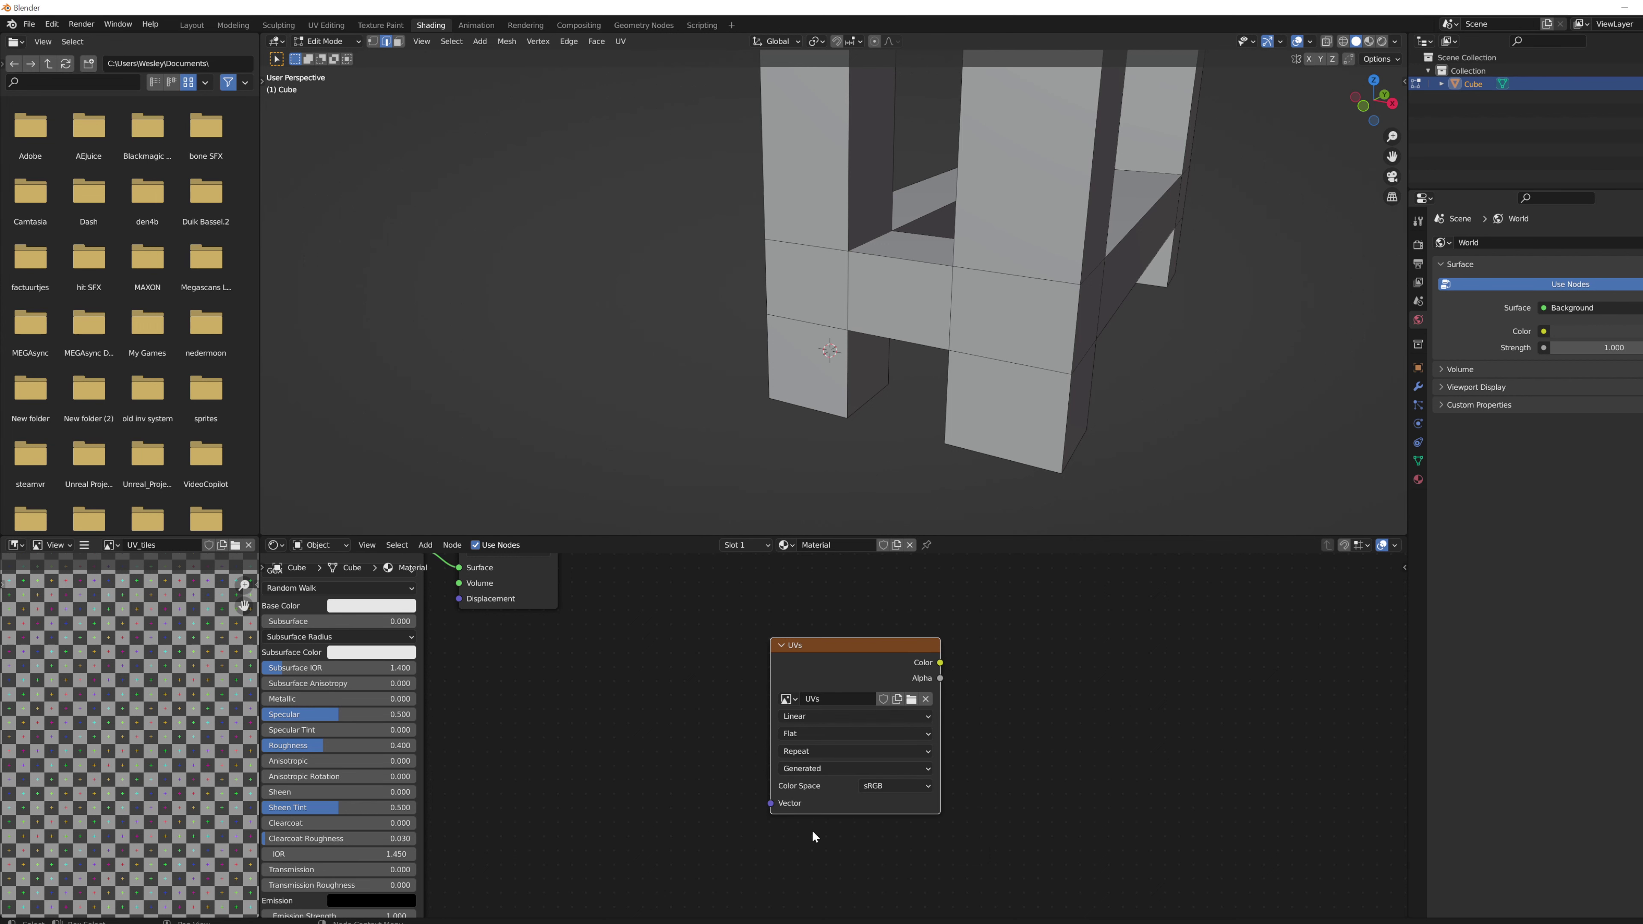
Set the viewport's solid shading colour to Texture so the frame displays the grid image.
left_click(1399, 40)
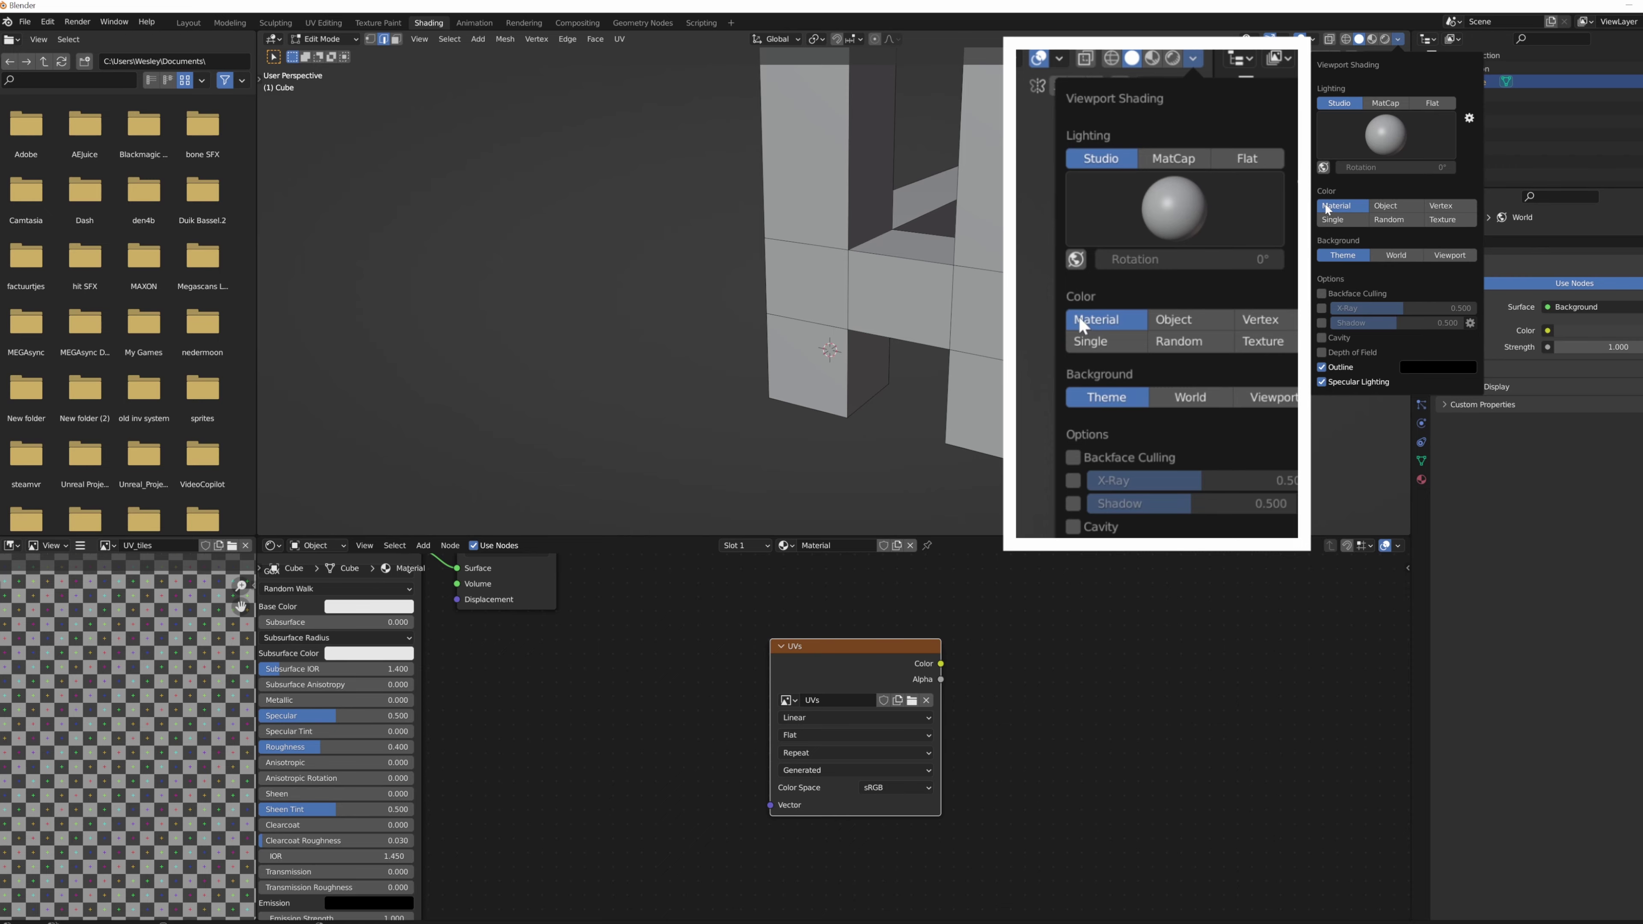
left_click(1440, 220)
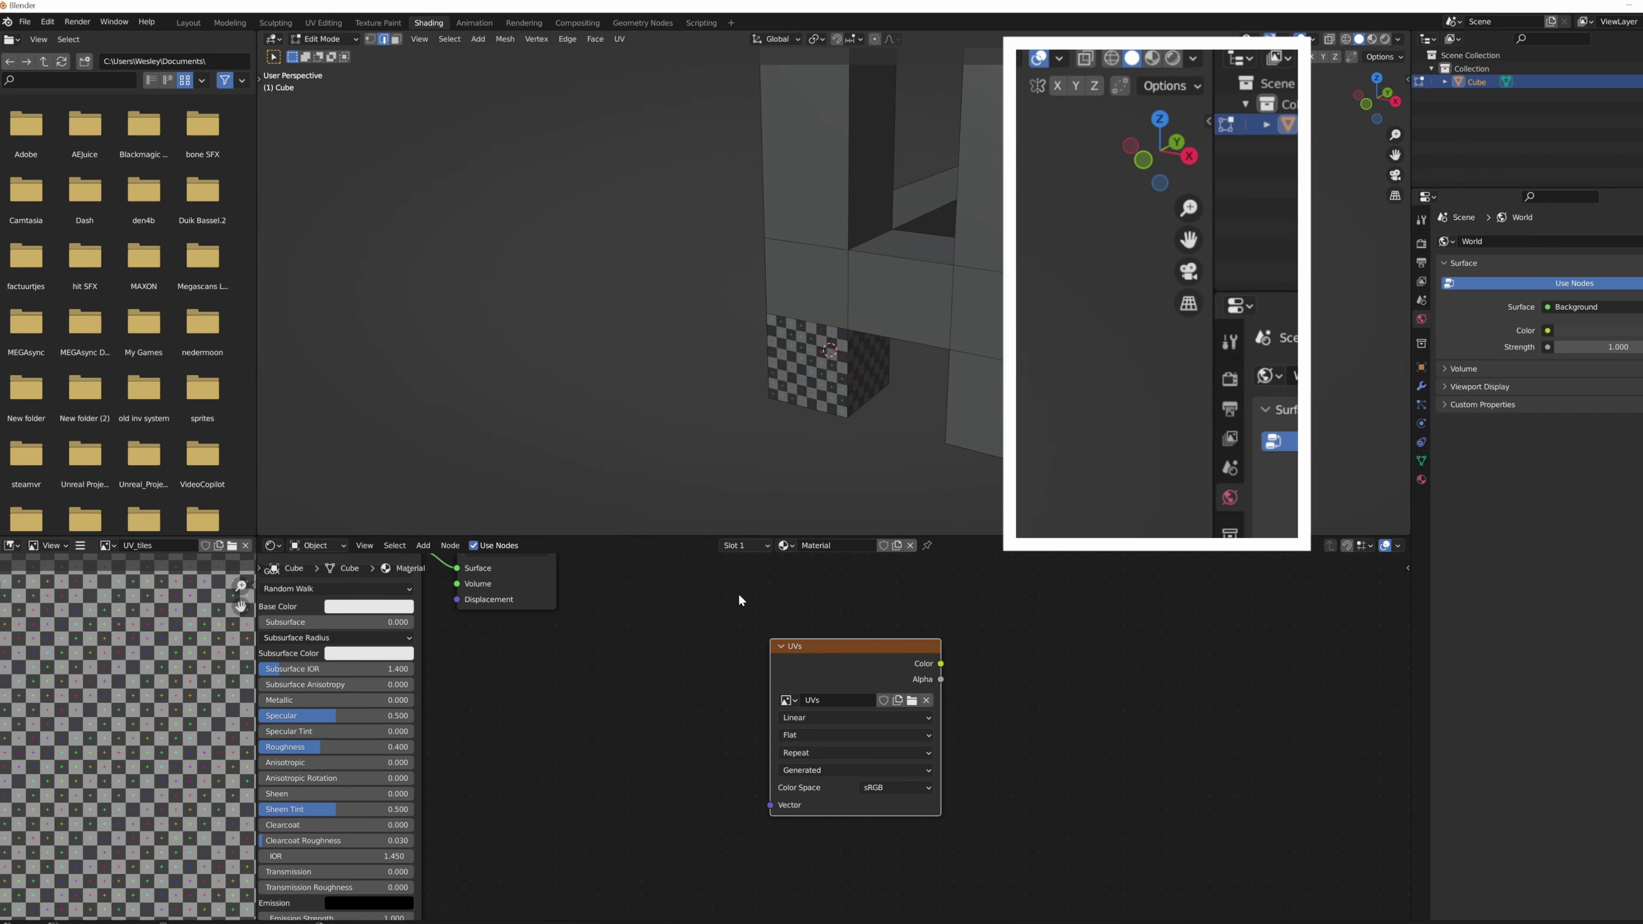
middle_click_drag(952, 444, 1048, 368)
scroll(1023, 334, "up", 4)
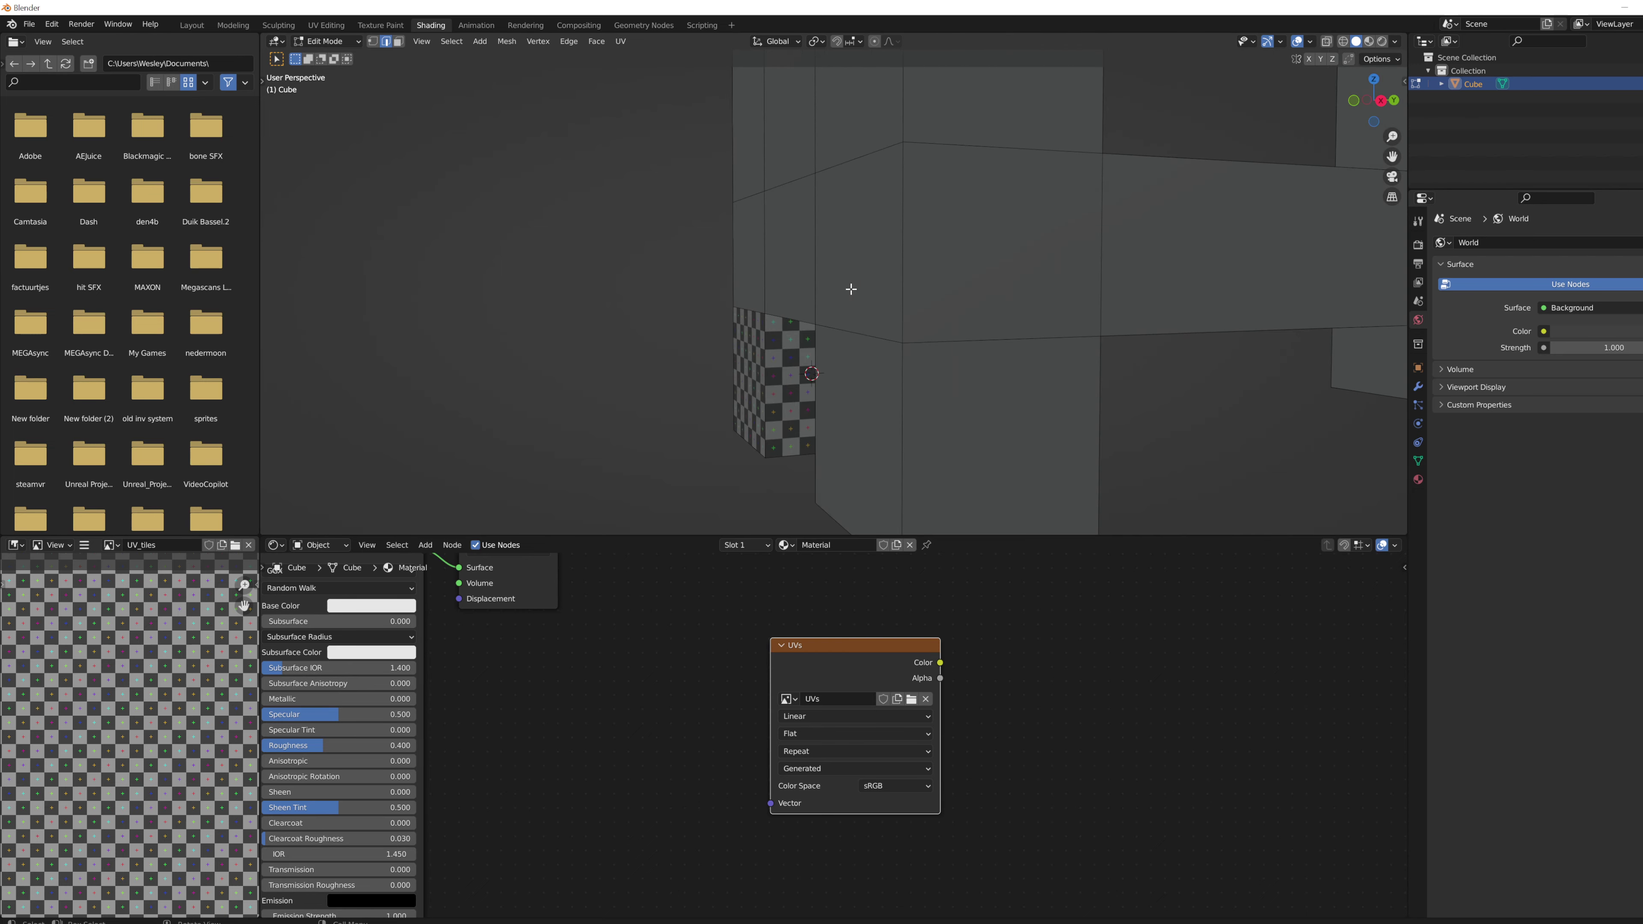
Select the whole mesh in the UV Editing workspace and turn on Display Stretch for its UVs.
left_click(321, 24)
key("a")
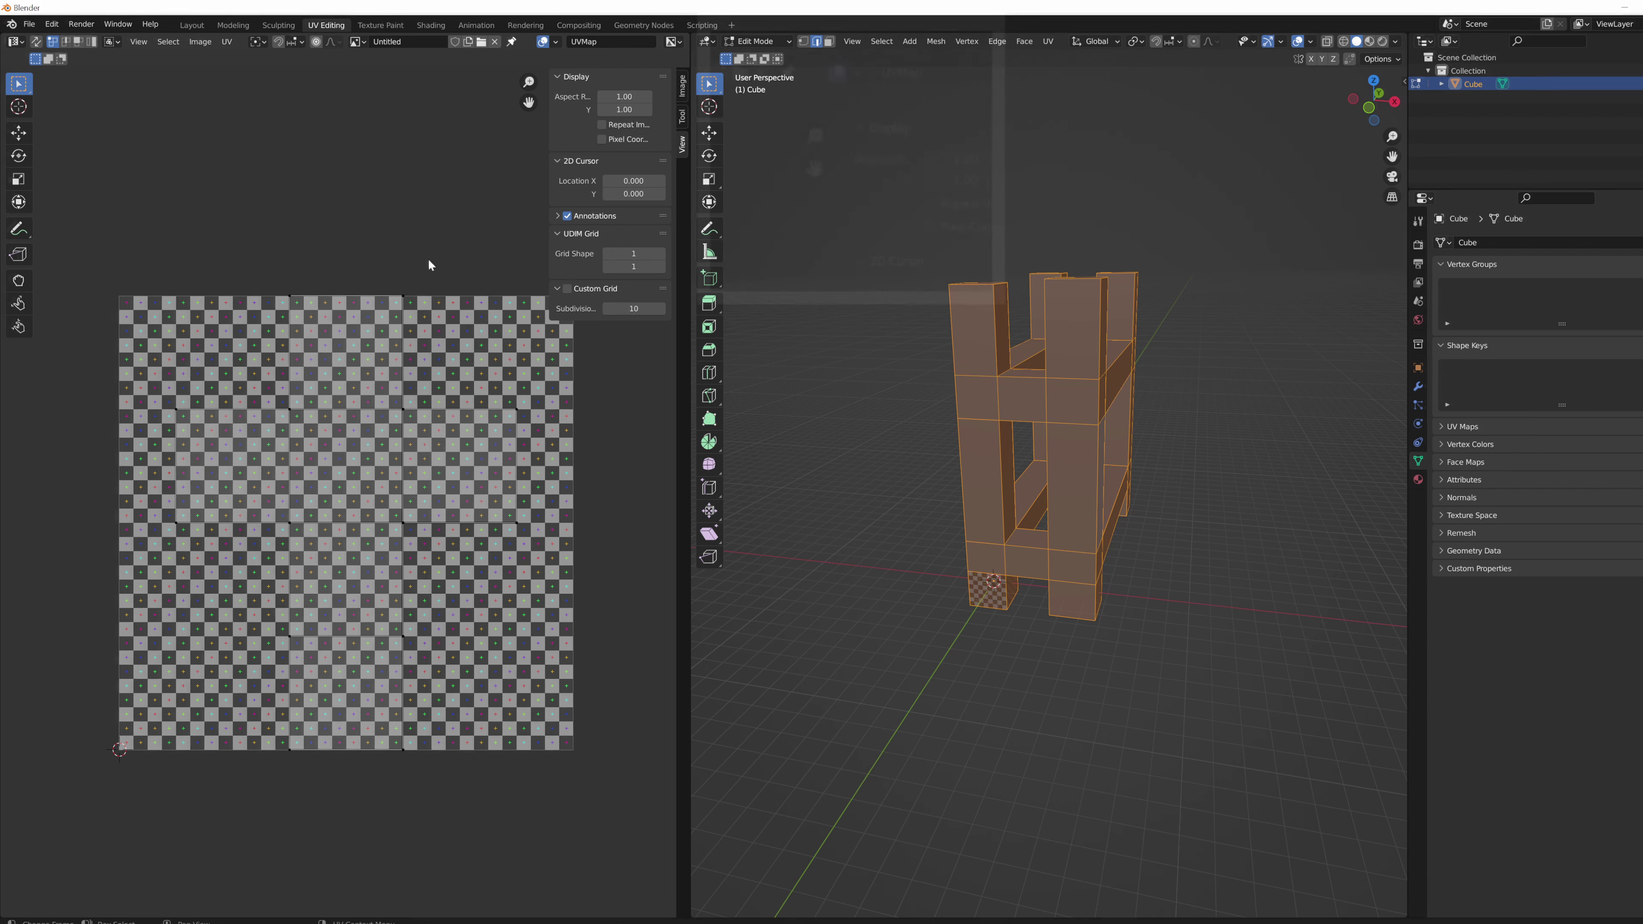
left_click(555, 39)
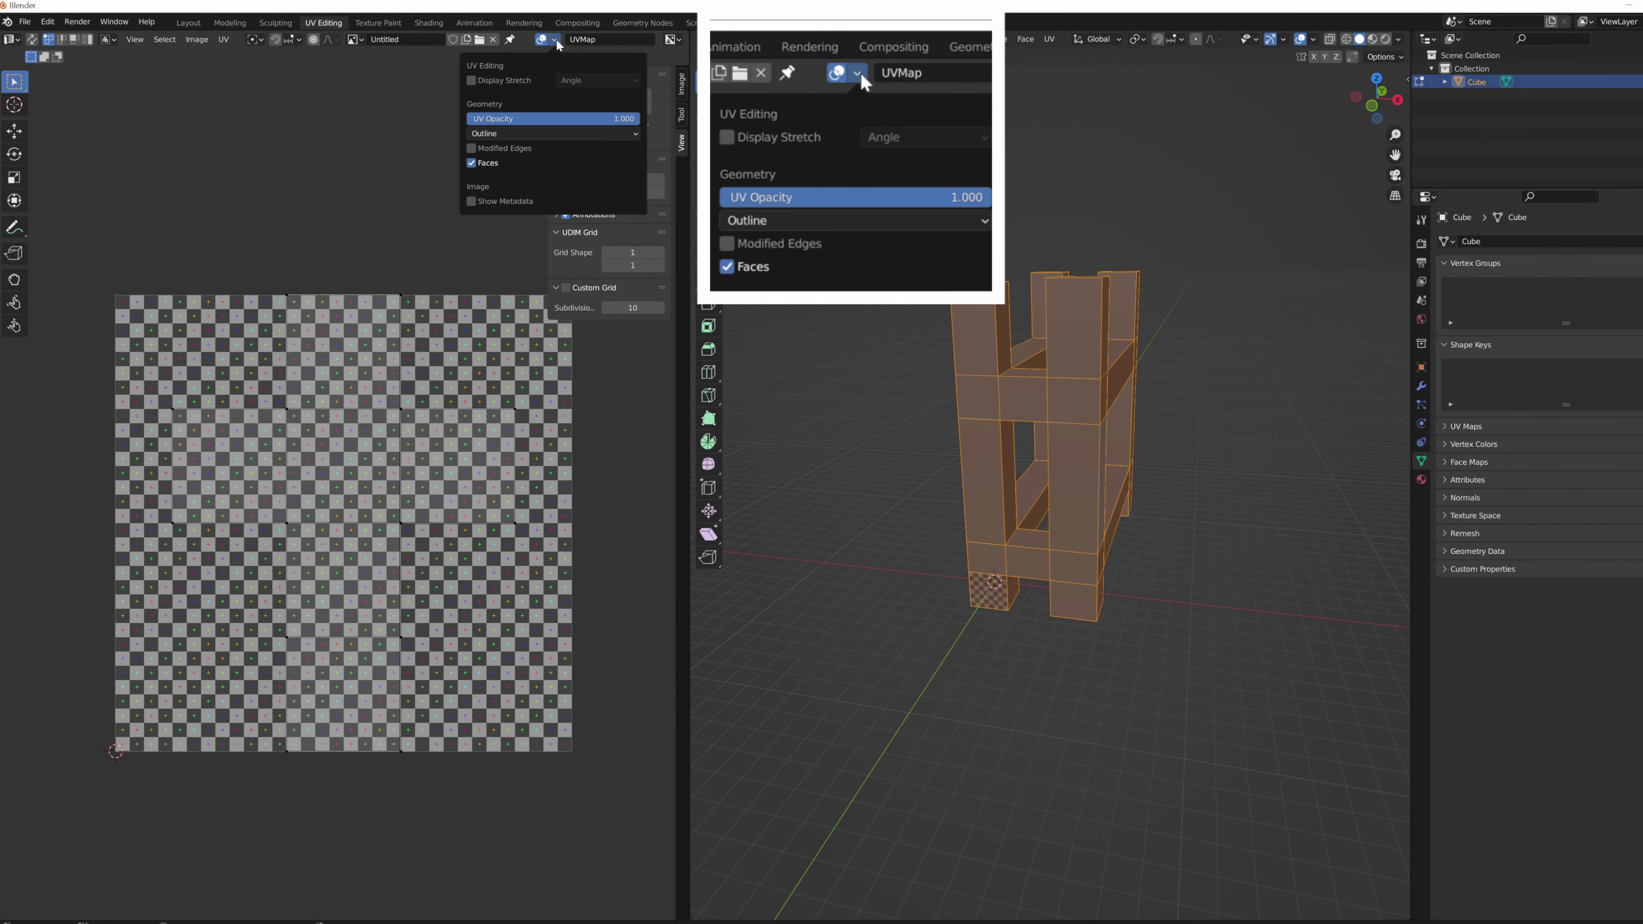
left_click(471, 81)
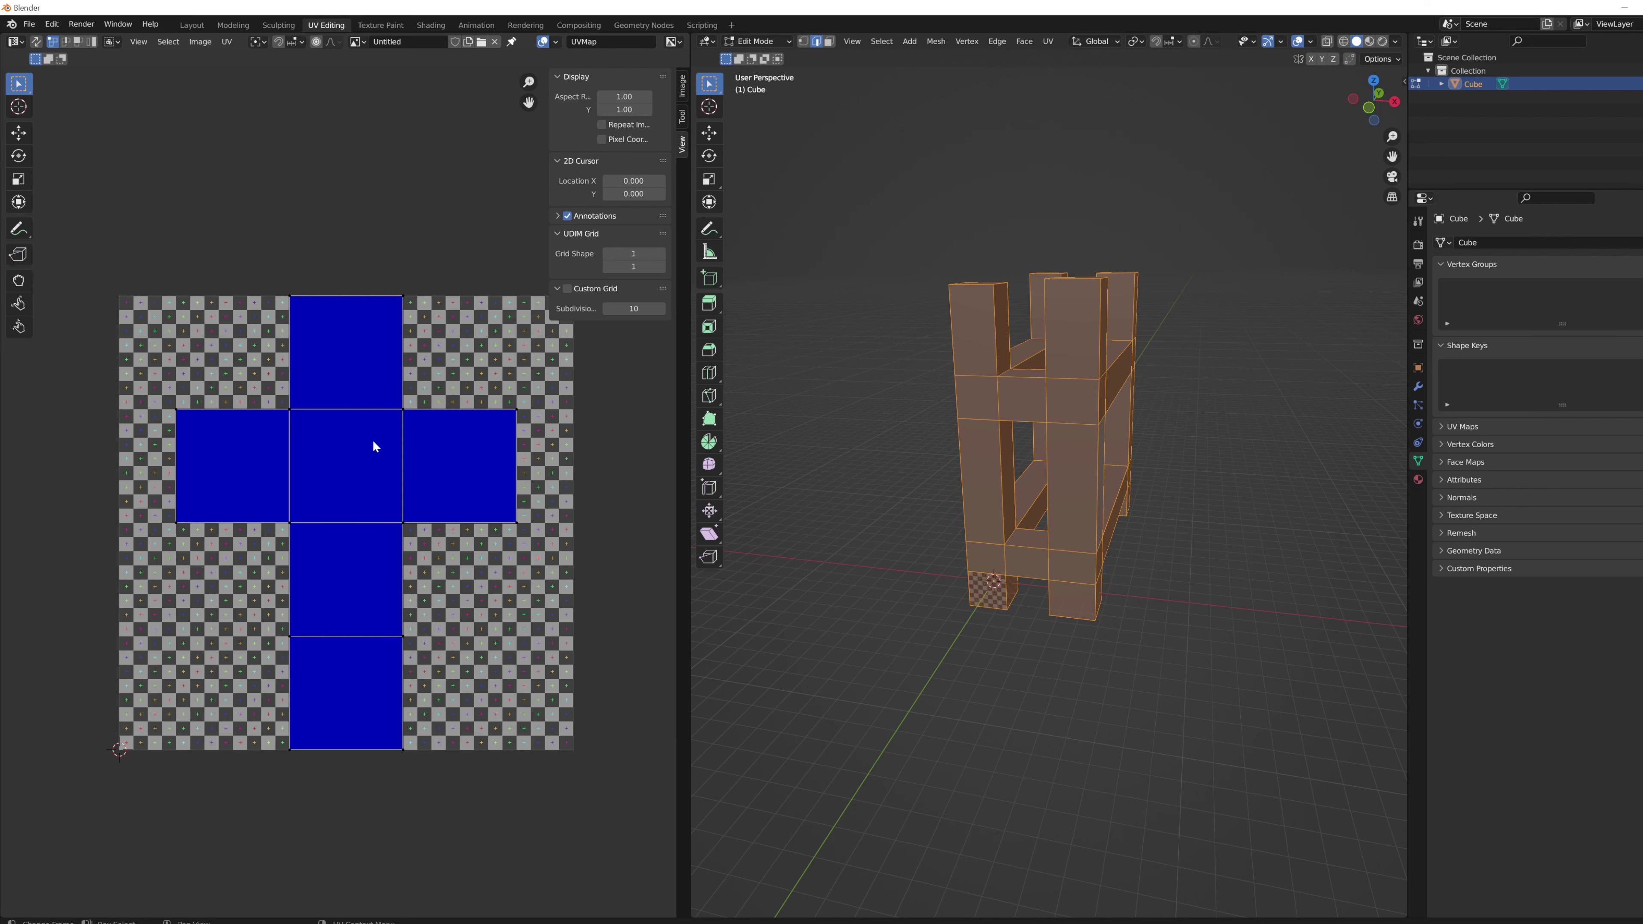
Try UV sync selection and examine the frame's end and side faces from several angles.
left_click(32, 40)
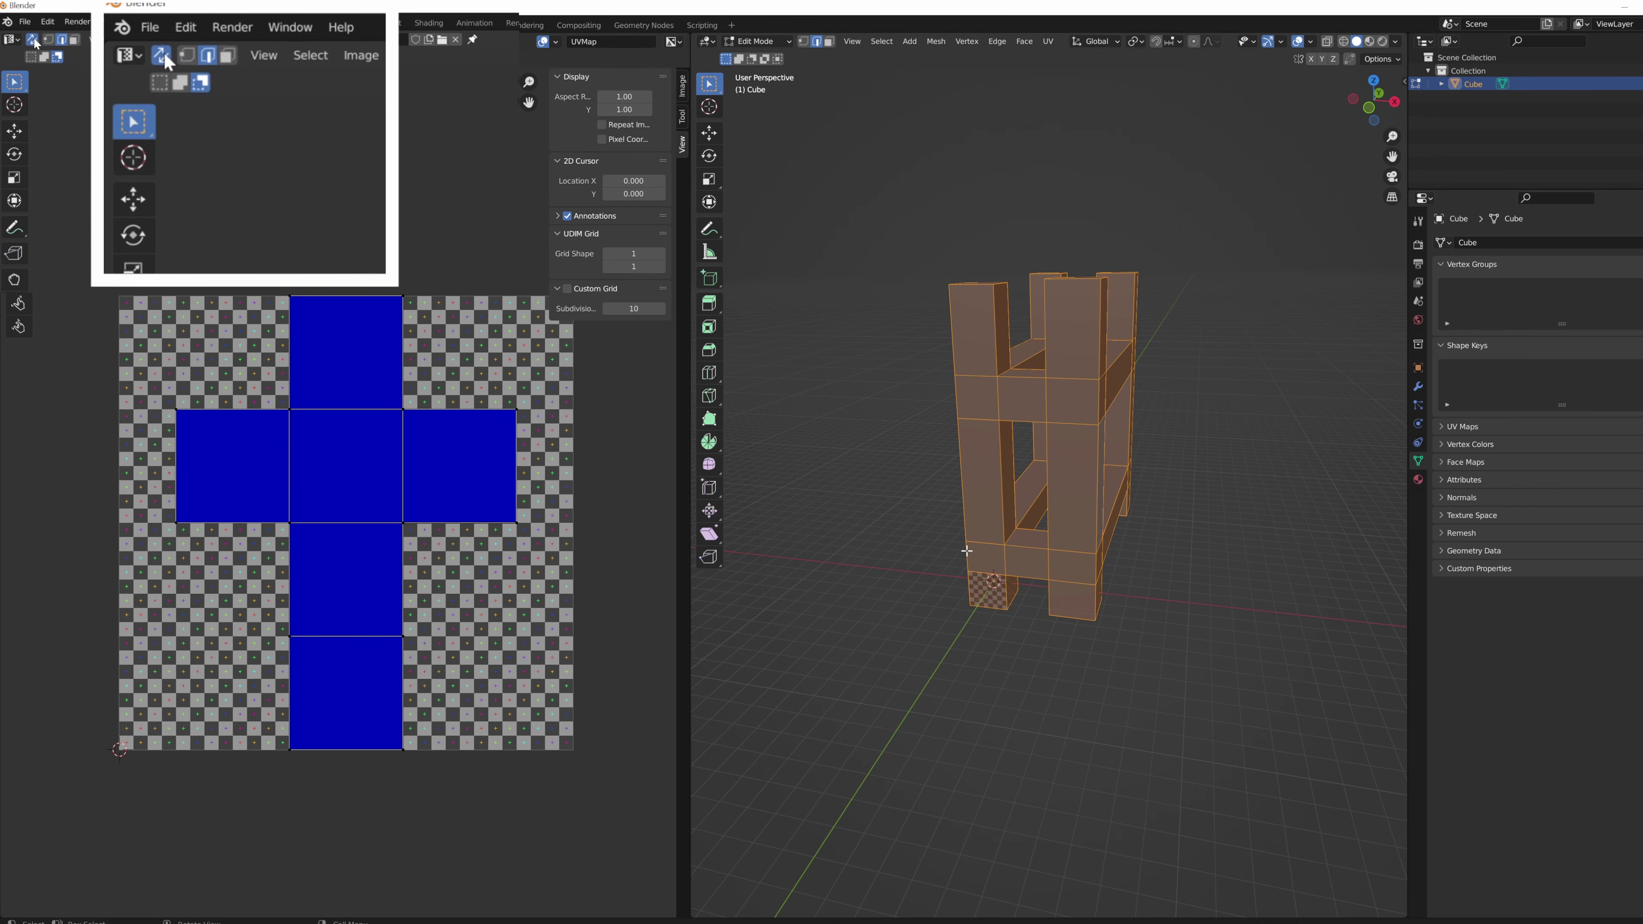
middle_click_drag(967, 551, 991, 543)
scroll(1002, 535, "down", 1)
scroll(1164, 493, "down", 2)
middle_click_drag(1163, 493, 1038, 458)
scroll(1162, 492, "up", 1)
scroll(1163, 492, "down", 2)
middle_click_drag(1162, 492, 1032, 461)
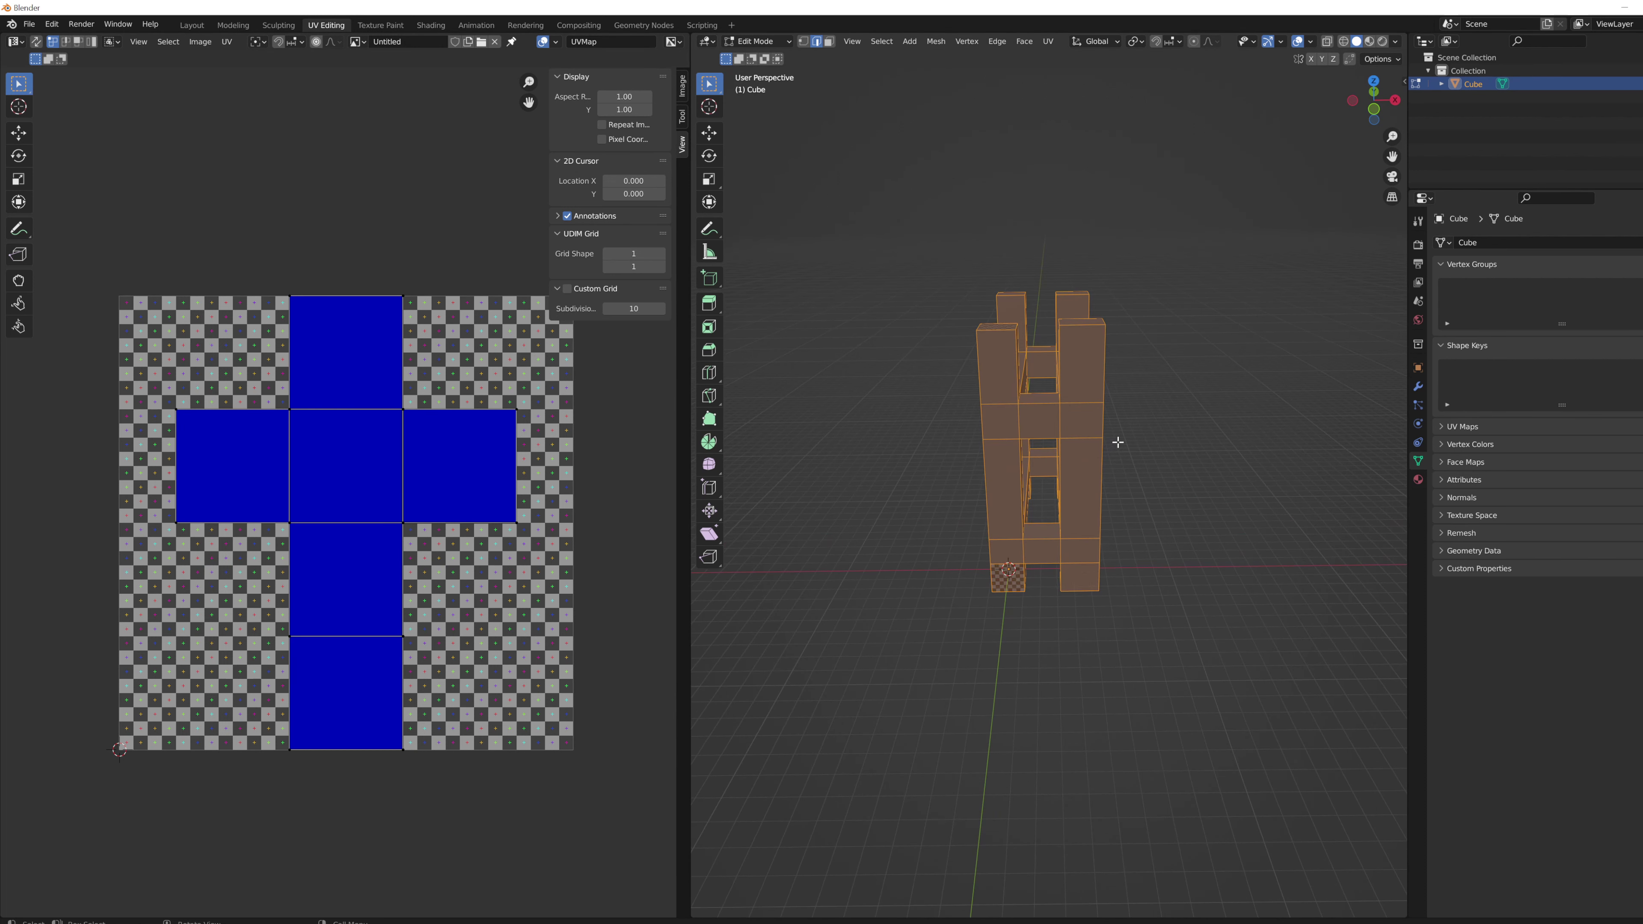
mouse_move(1116, 444)
middle_mouse_down()
mouse_move(991, 433)
mouse_move(1086, 438)
middle_mouse_up()
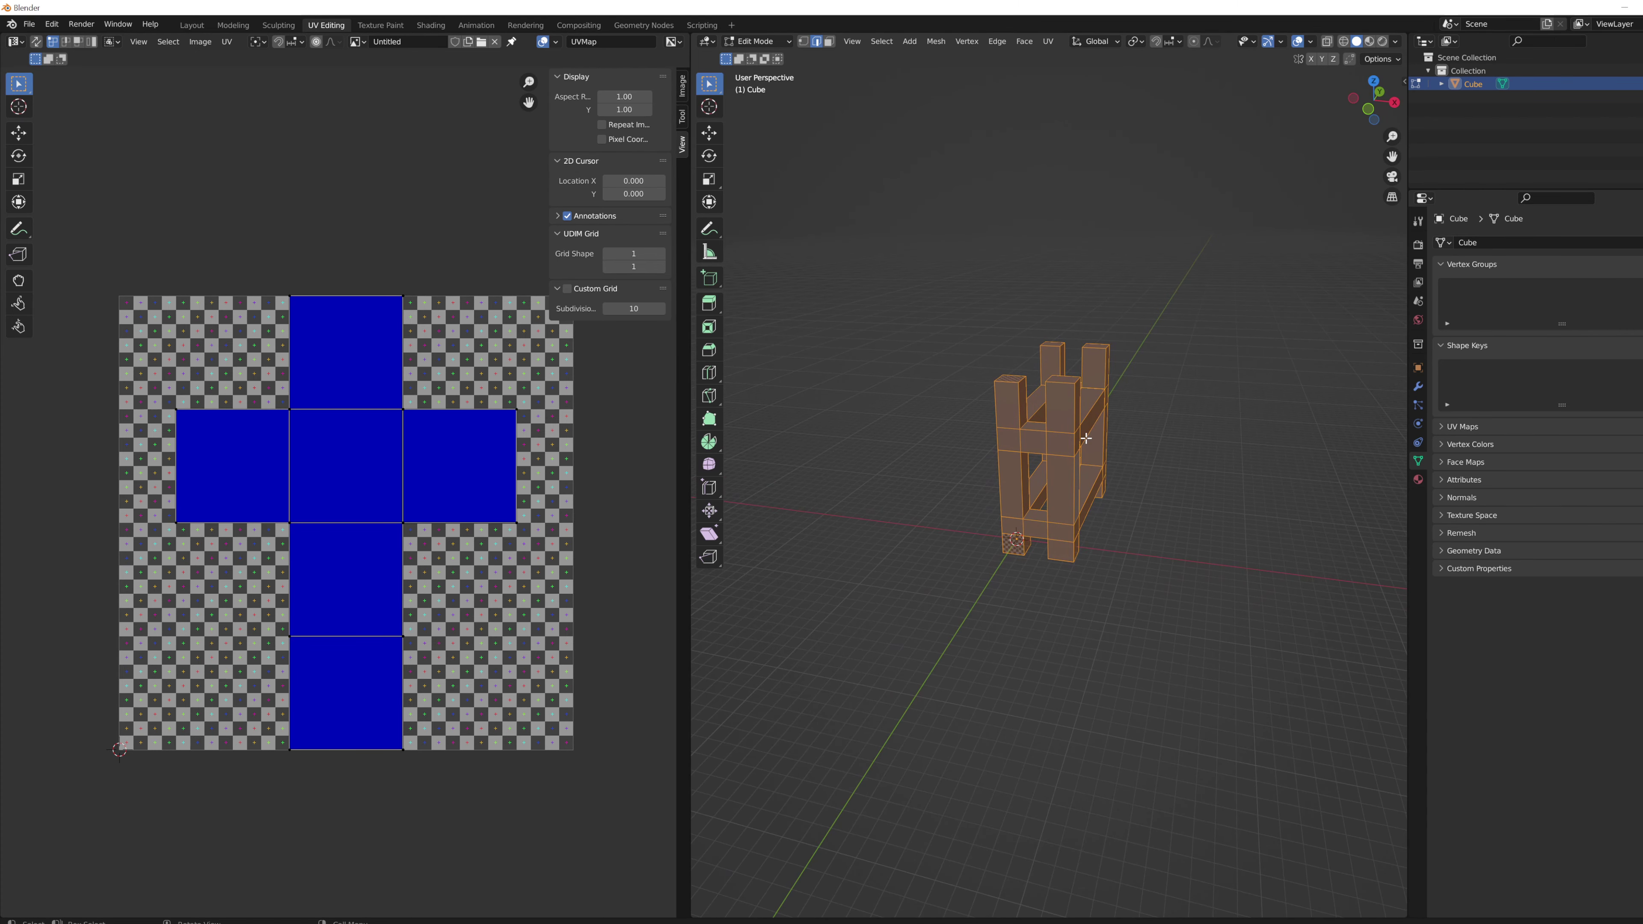
scroll(1086, 438, "up", 3)
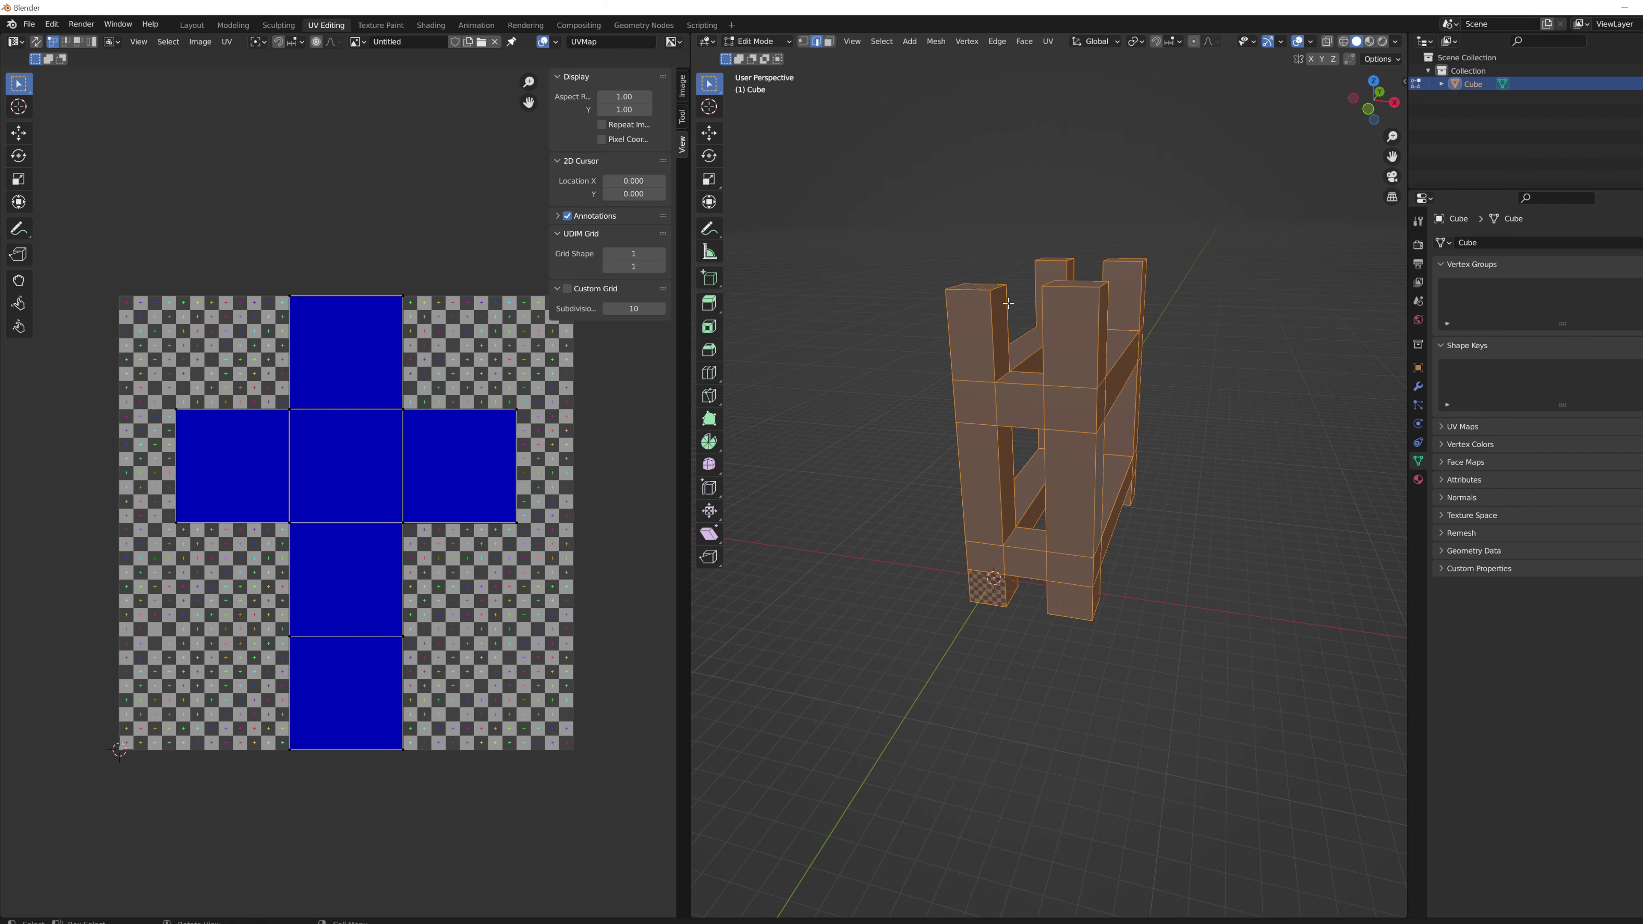
middle_click_drag(969, 621, 972, 587)
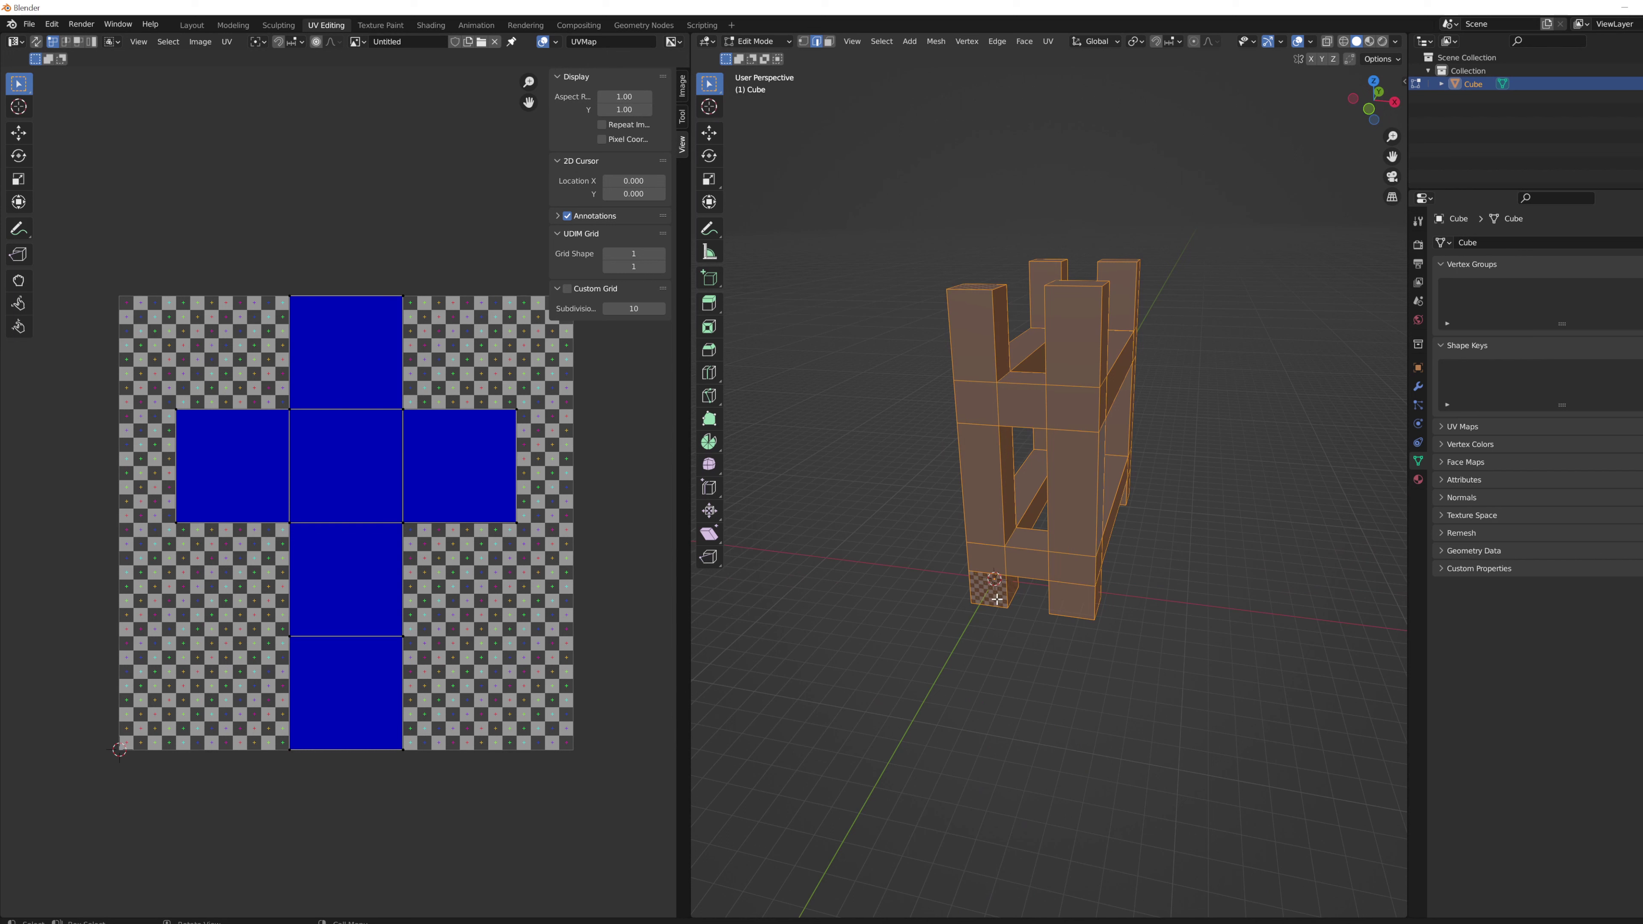
Mark the outer contour edges of the frame's near end face, around both legs, as a seam.
left_click(968, 600)
left_click(970, 595)
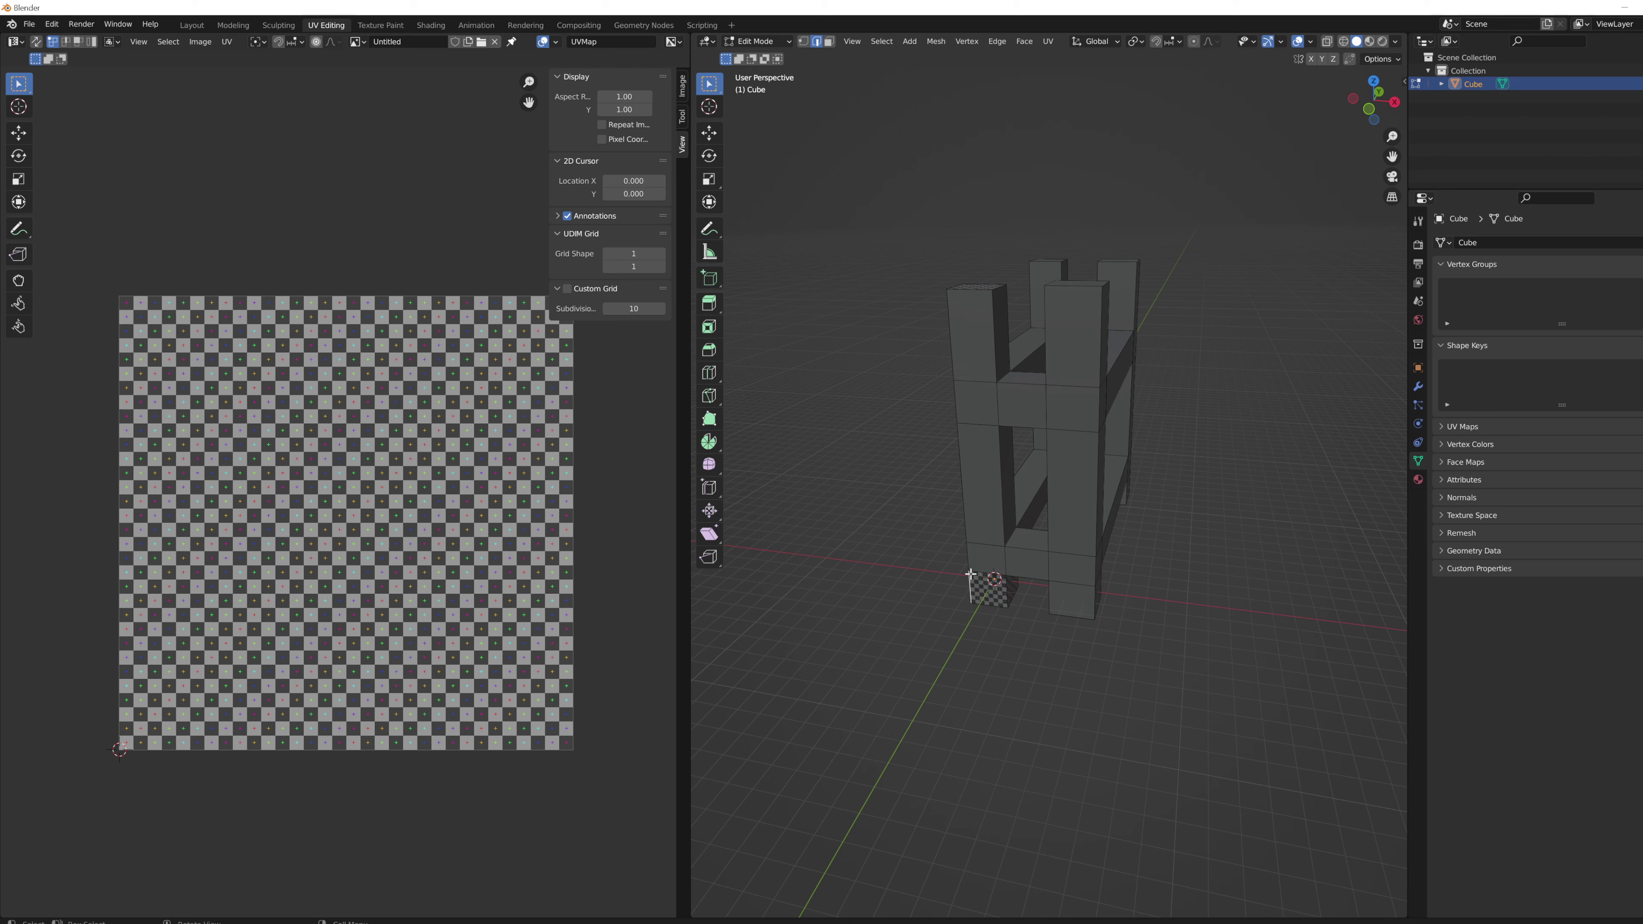
left_click(947, 319, "ctrl")
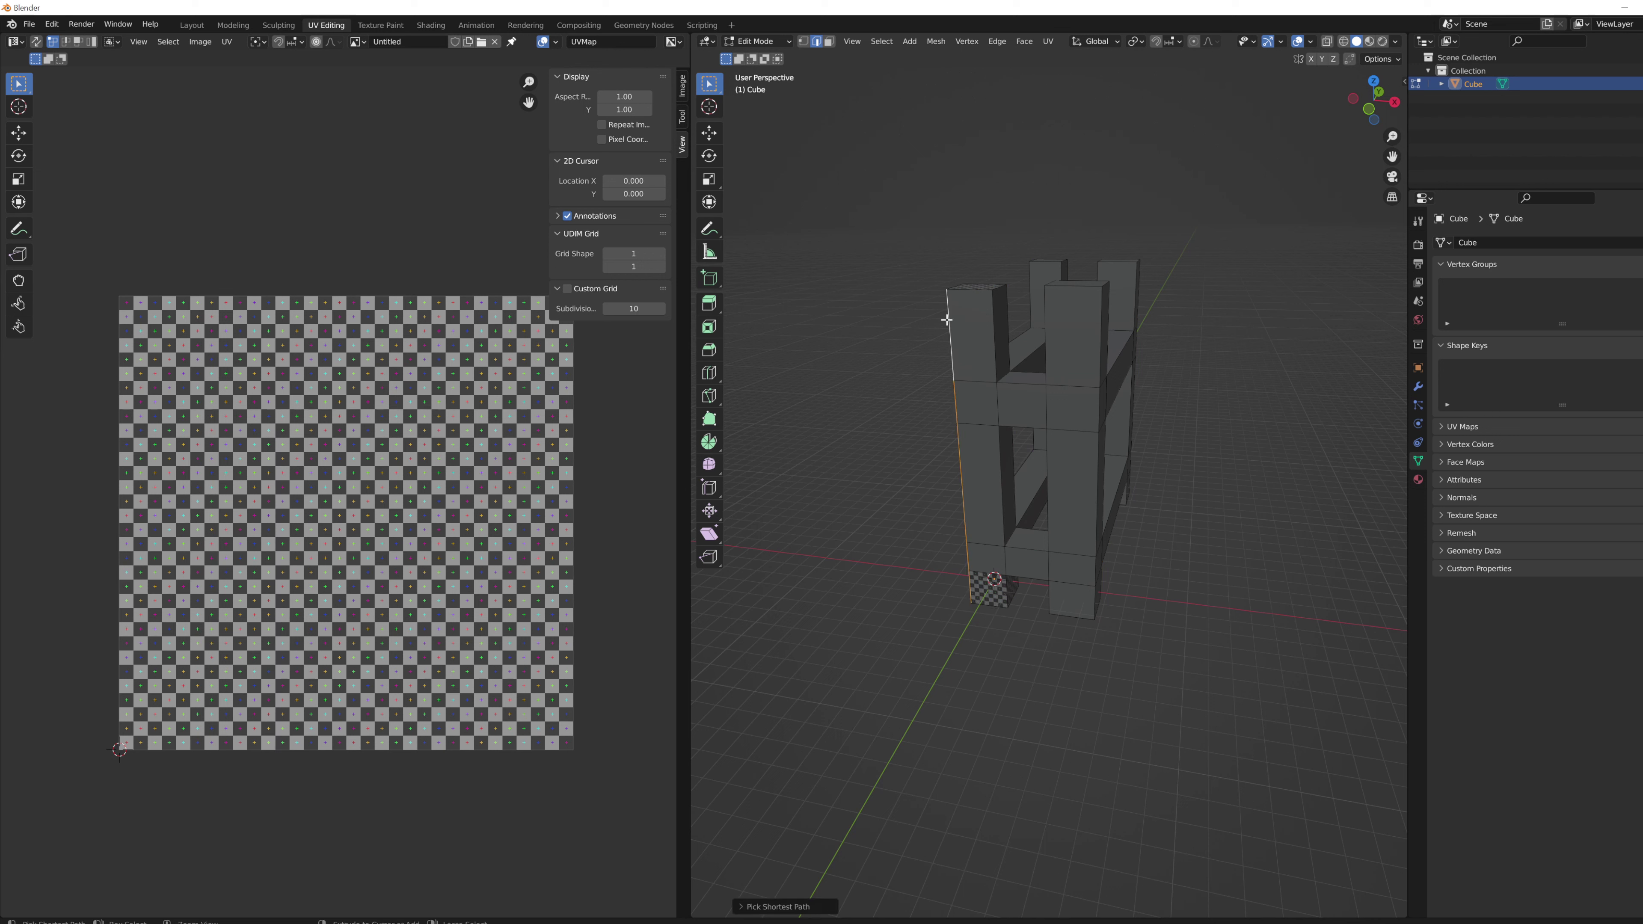
left_click(995, 350, "ctrl")
left_click(1043, 341, "ctrl")
left_click(1001, 606, "ctrl")
key("u")
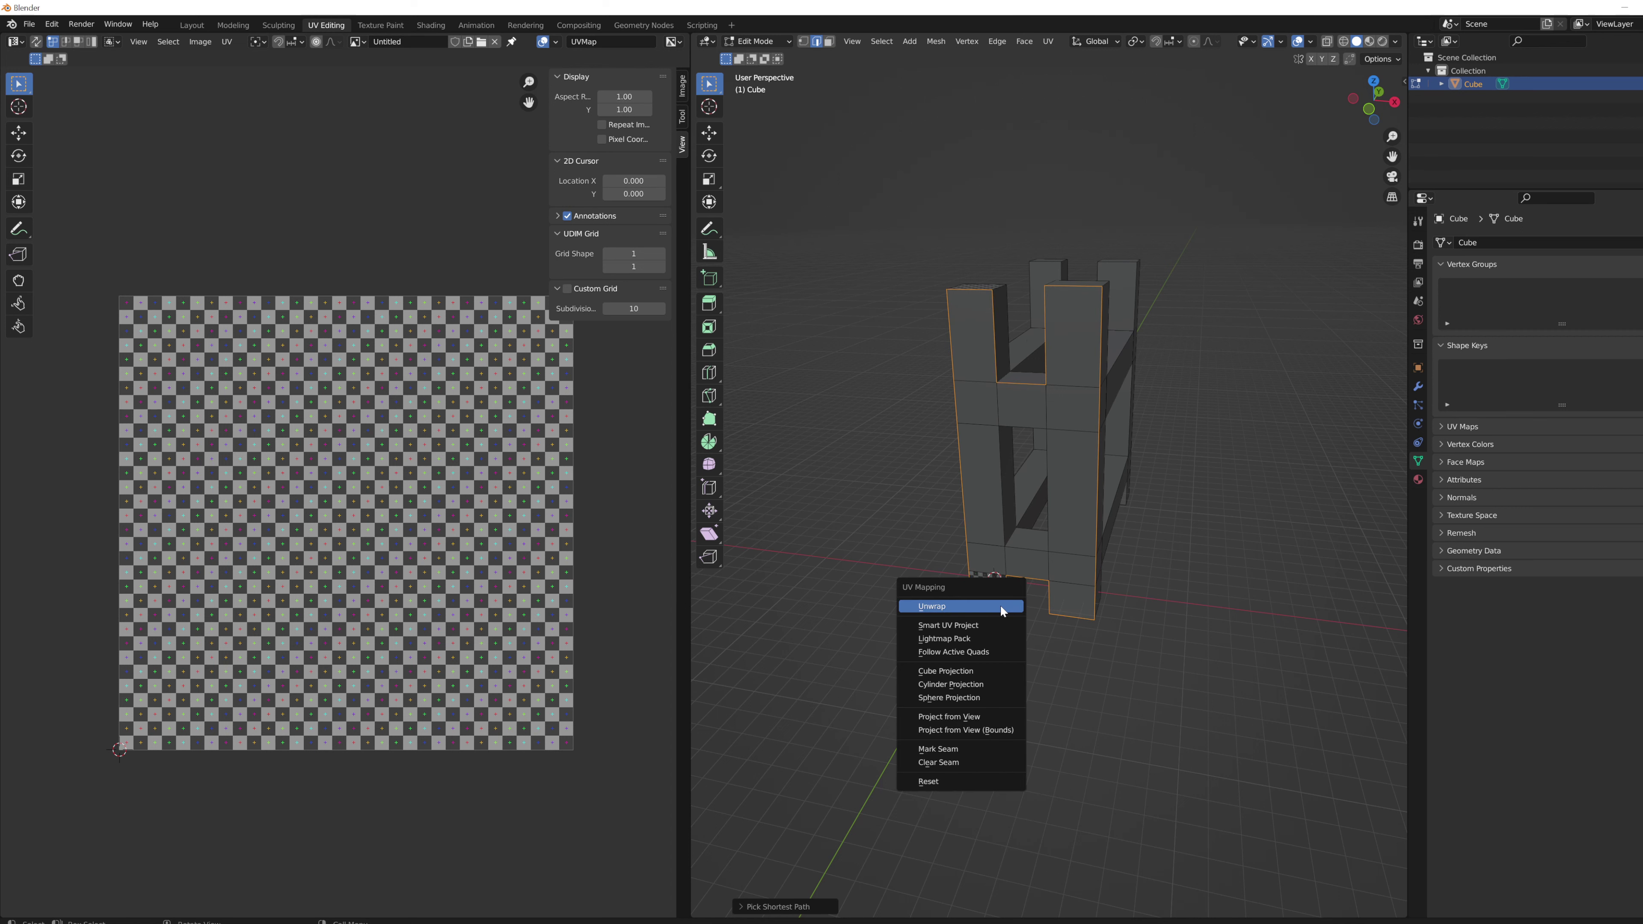
left_click(939, 749)
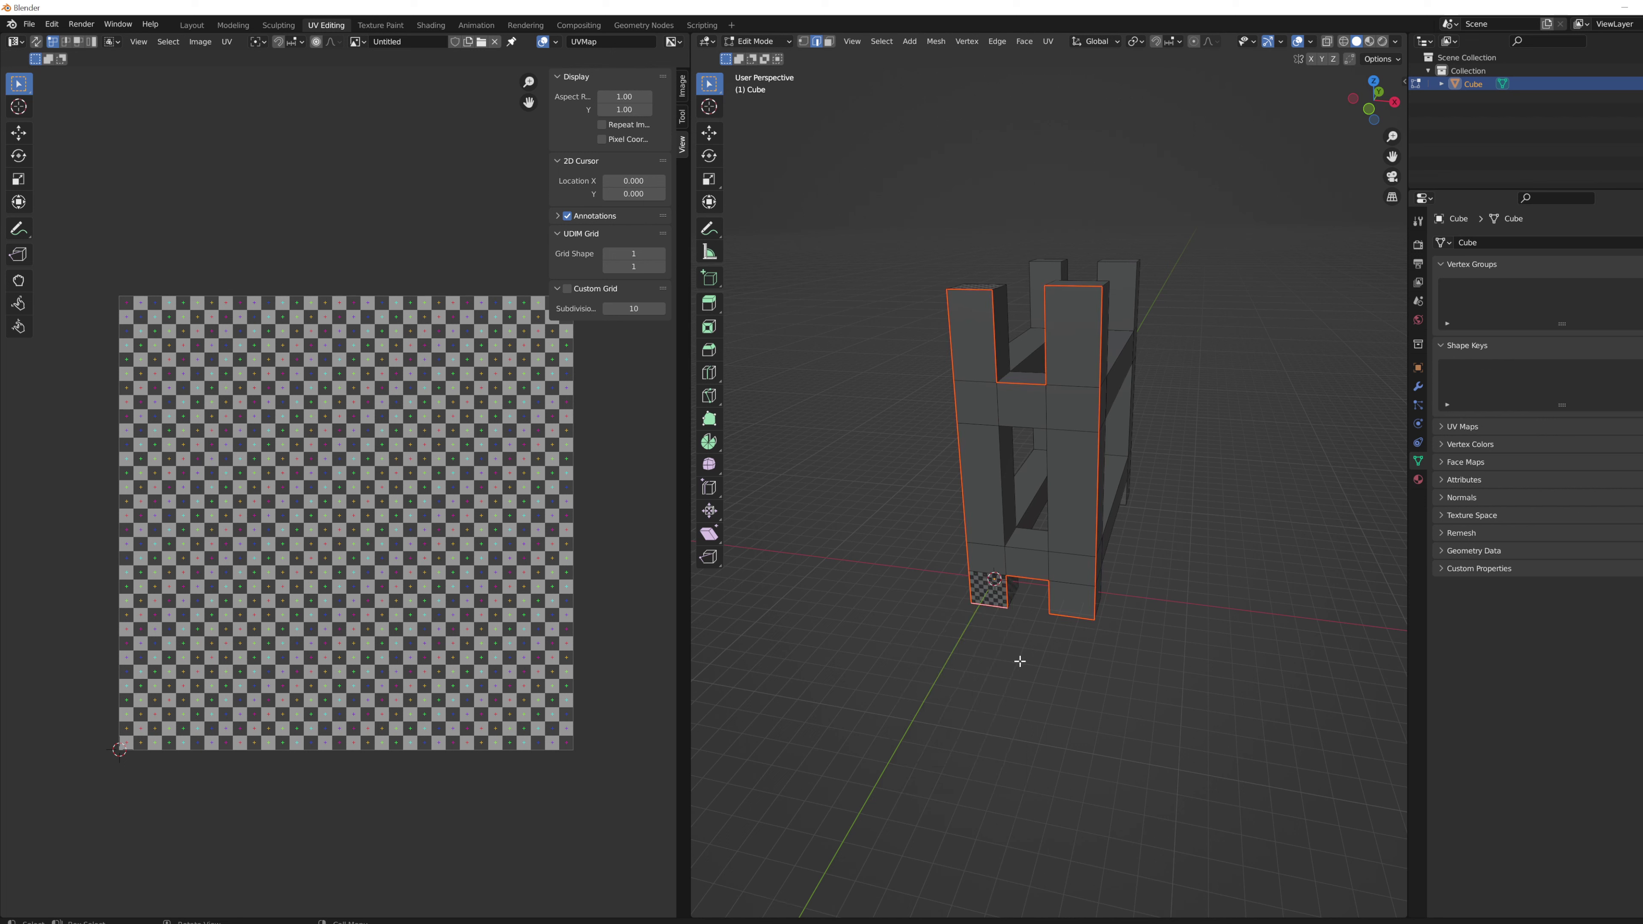
Unwrap the whole mesh using the end-face seam and examine the checker pattern on the frame.
key("a")
key("u")
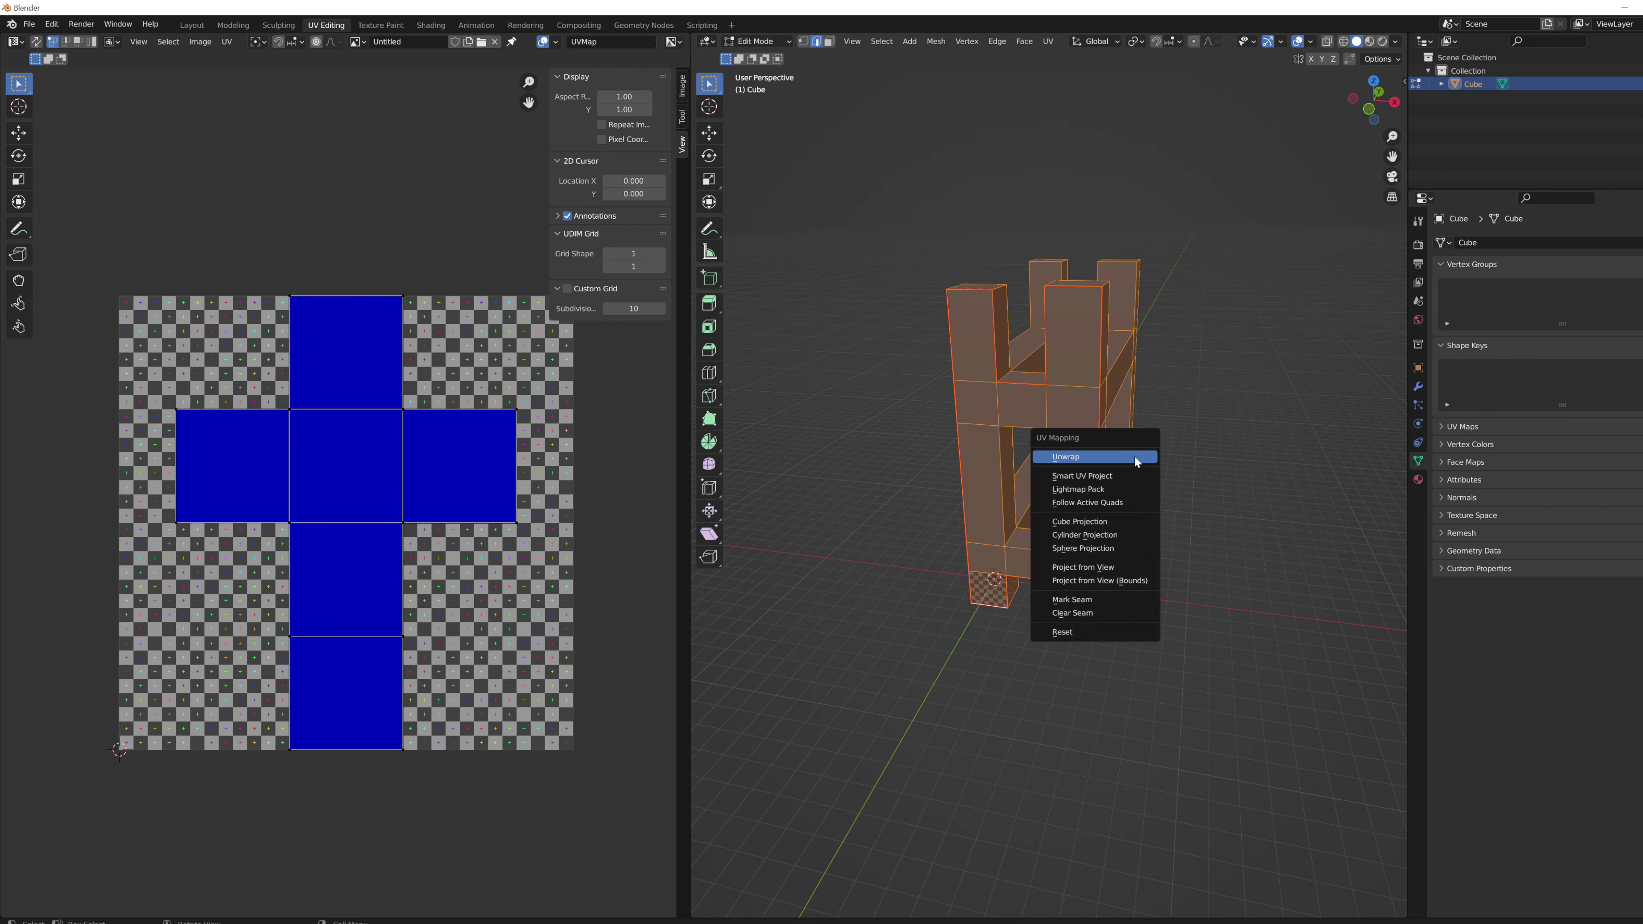
left_click(1135, 462)
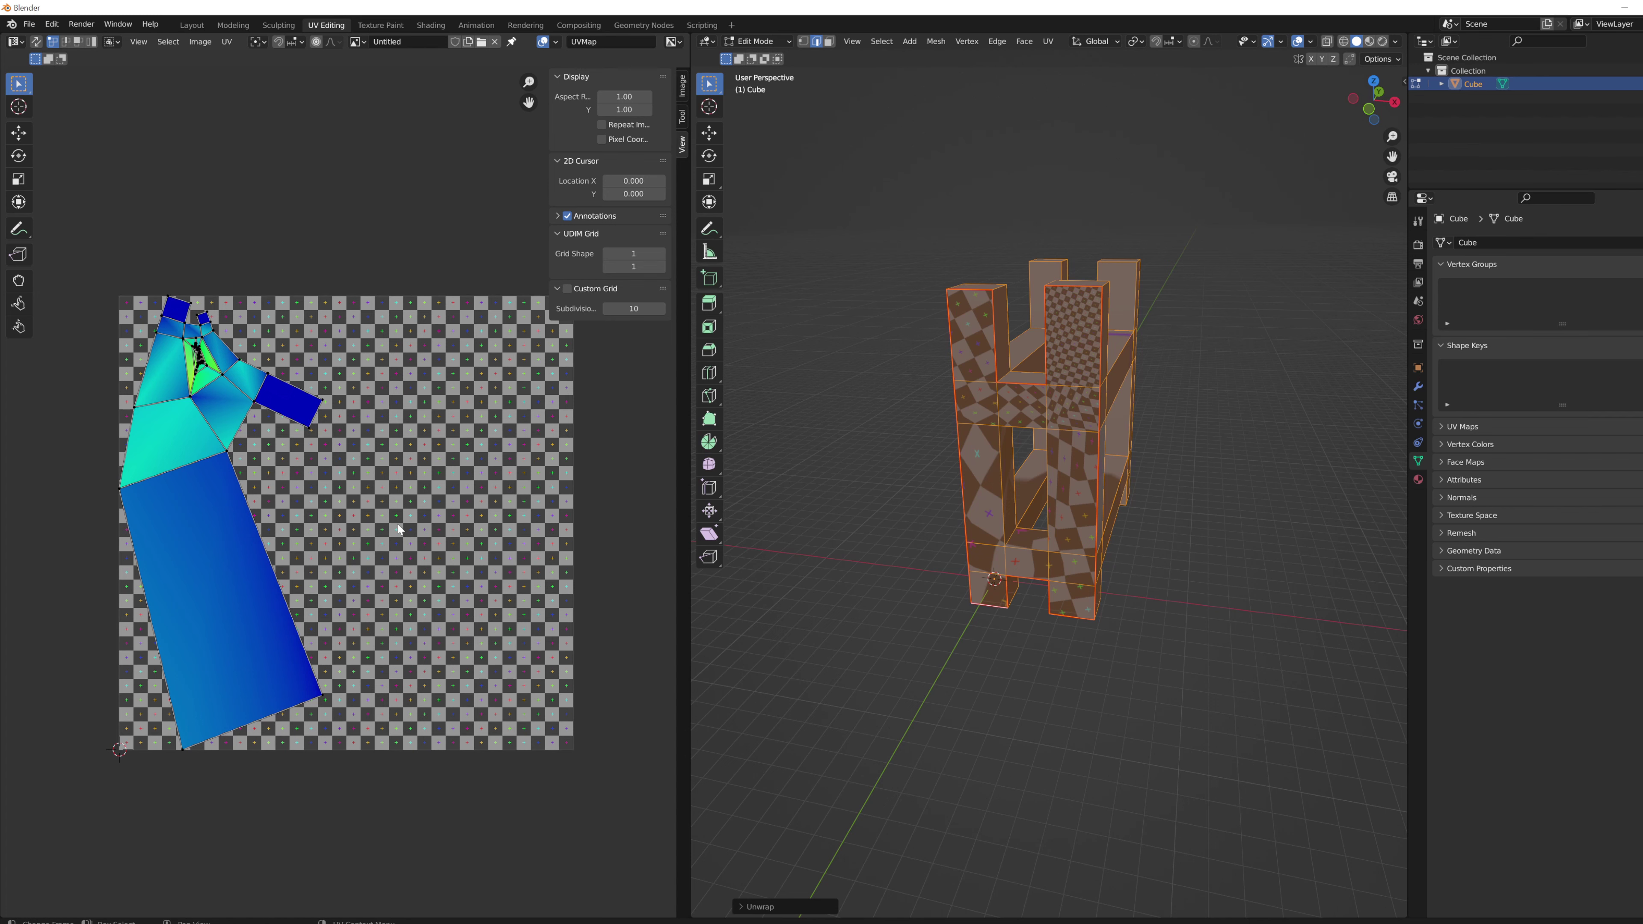
middle_click_drag(1326, 388, 1067, 414)
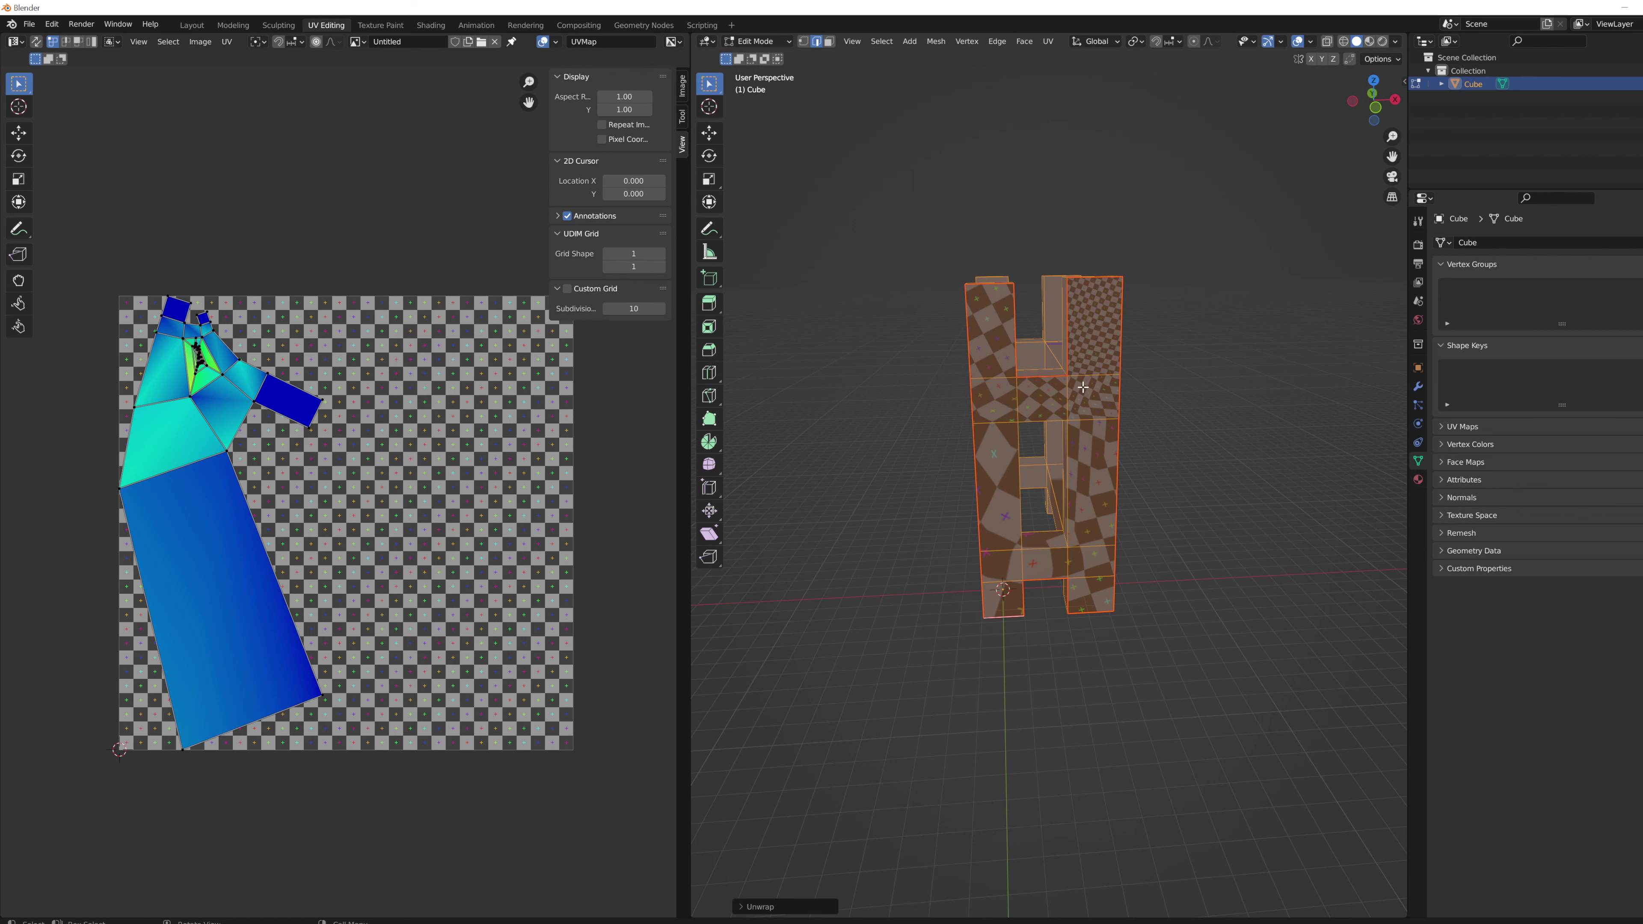
middle_click_drag(1134, 402, 1109, 440)
Deselect all edges and turn on Live Unwrap for the mesh.
key("alt+a")
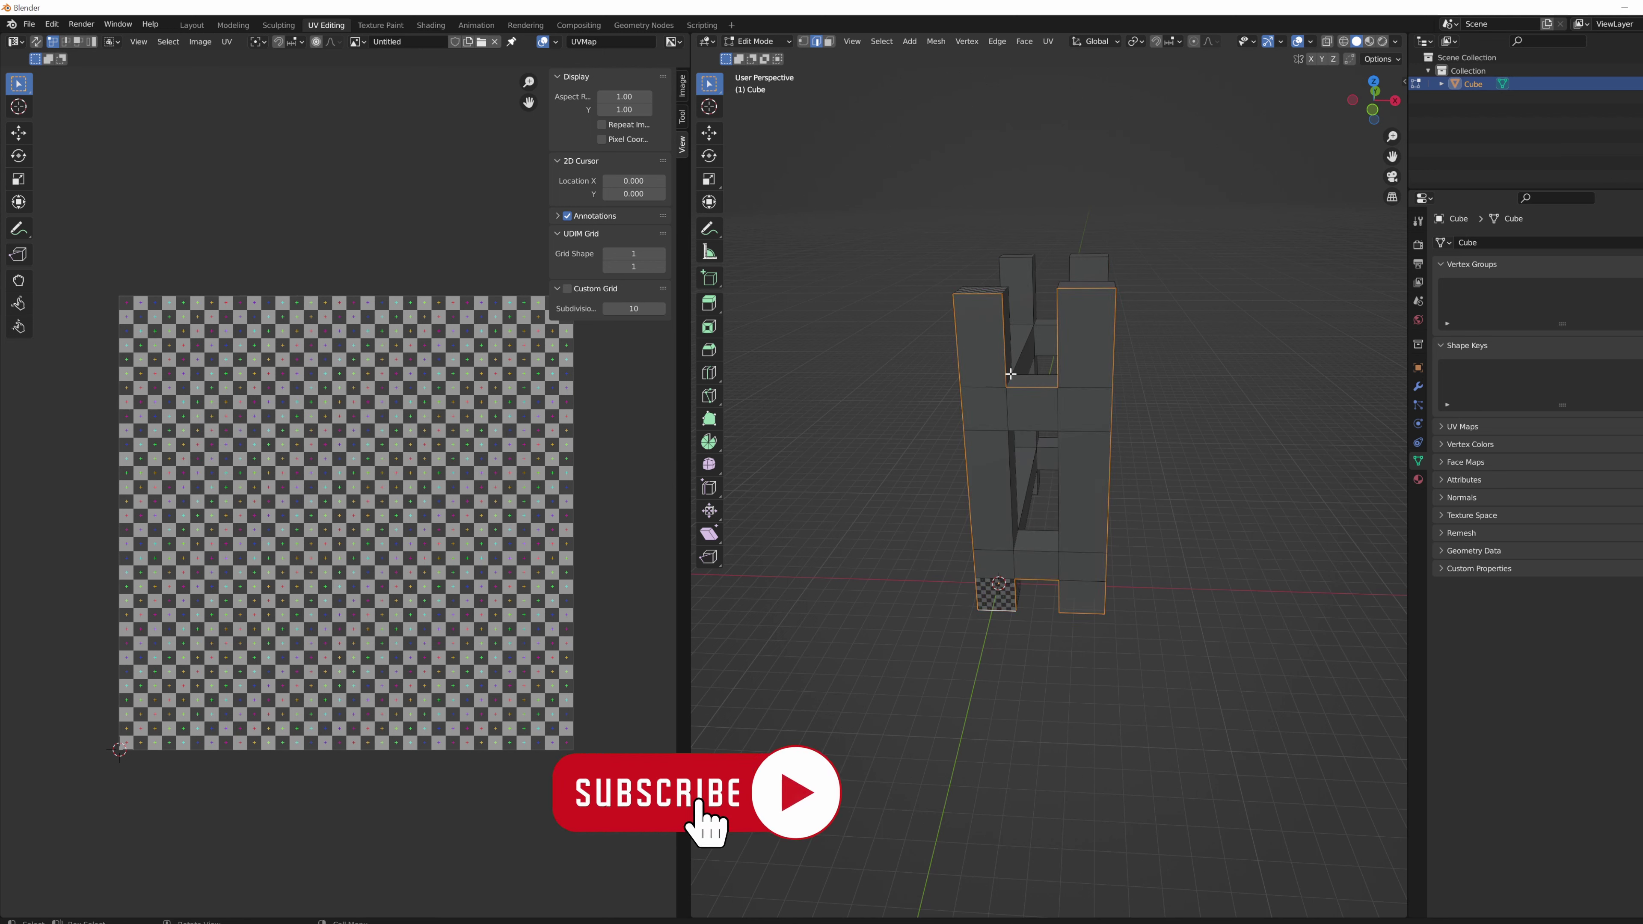
left_click(1180, 544)
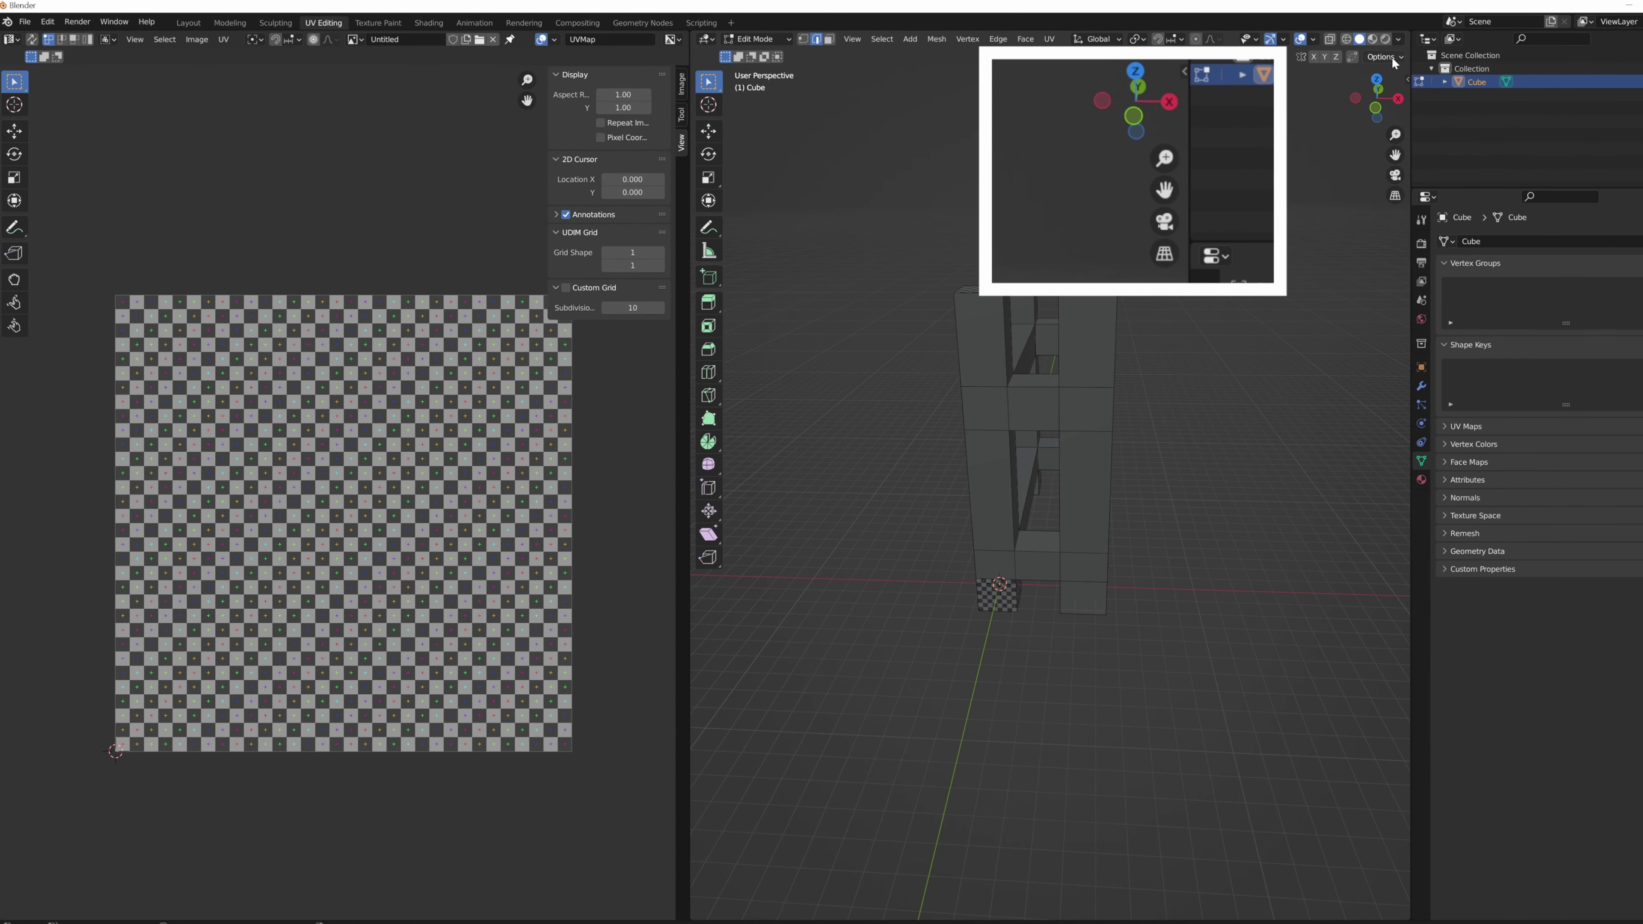
left_click(1391, 57)
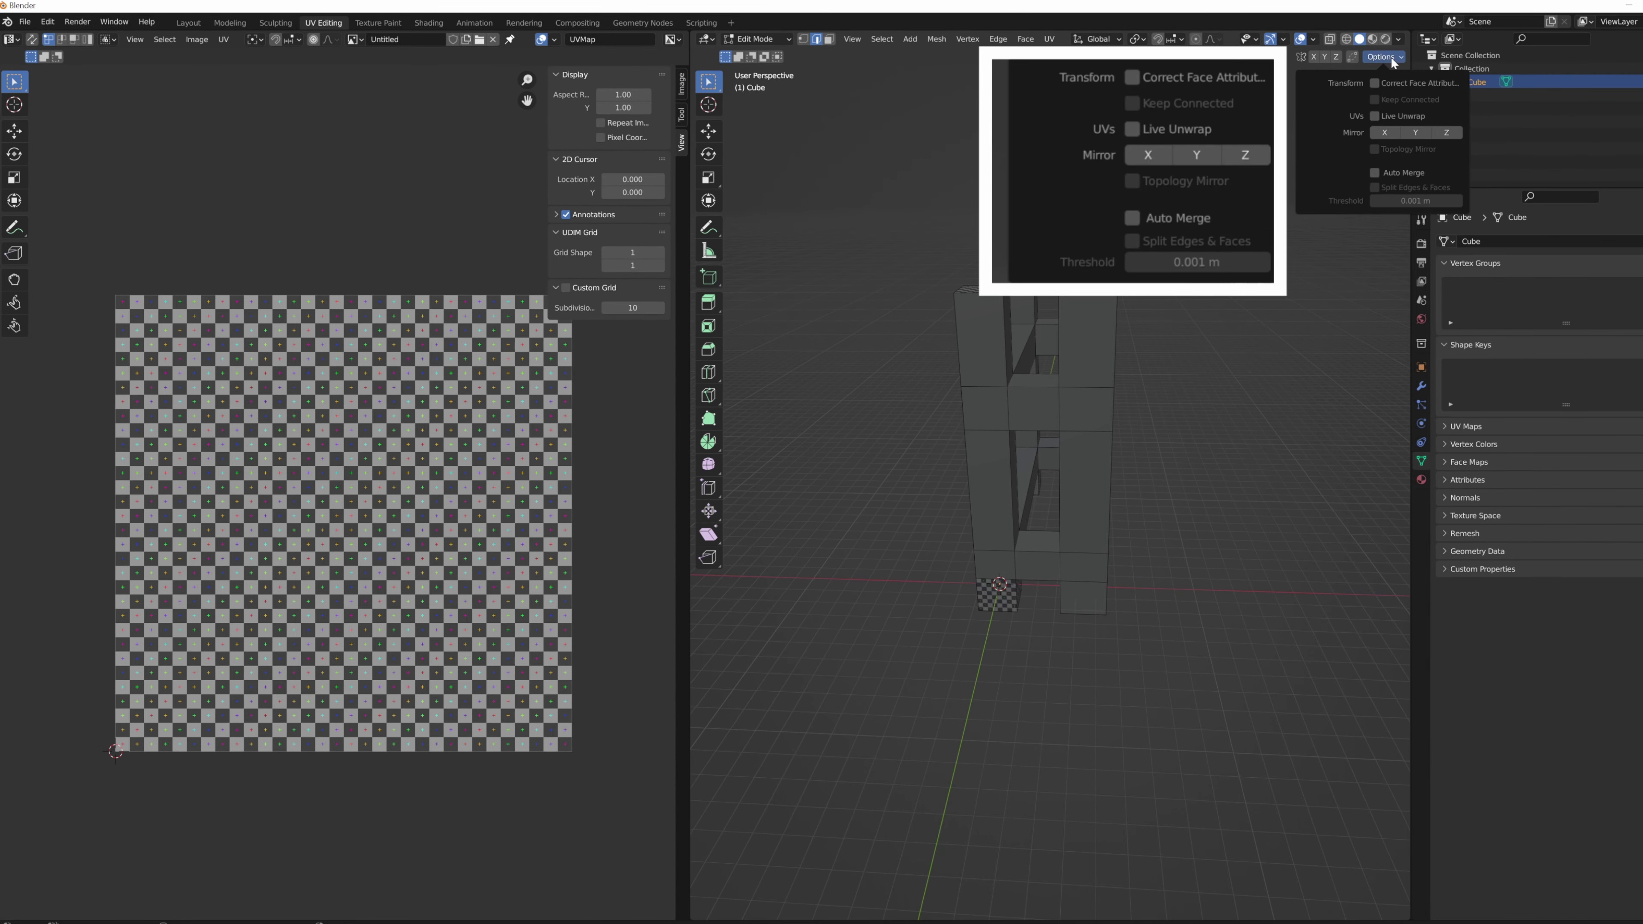
left_click(1374, 116)
Mark the full-height outer corner edge of the near end's leg at the 3D cursor as a seam.
left_click(975, 593)
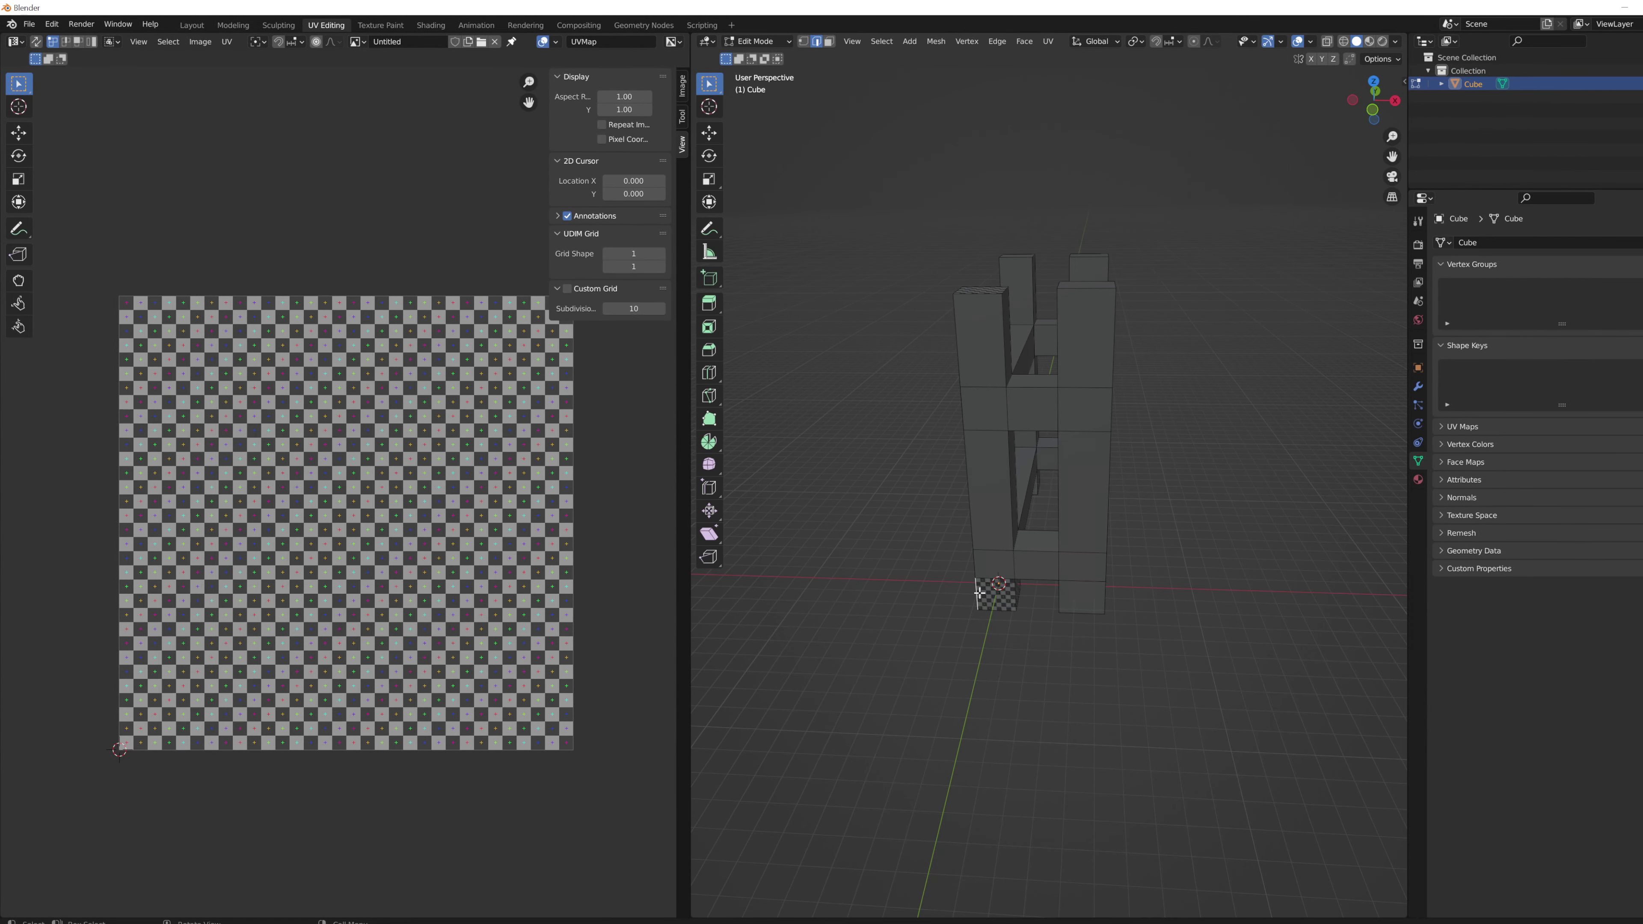
left_click(959, 329, "shift")
left_click(958, 380, "ctrl")
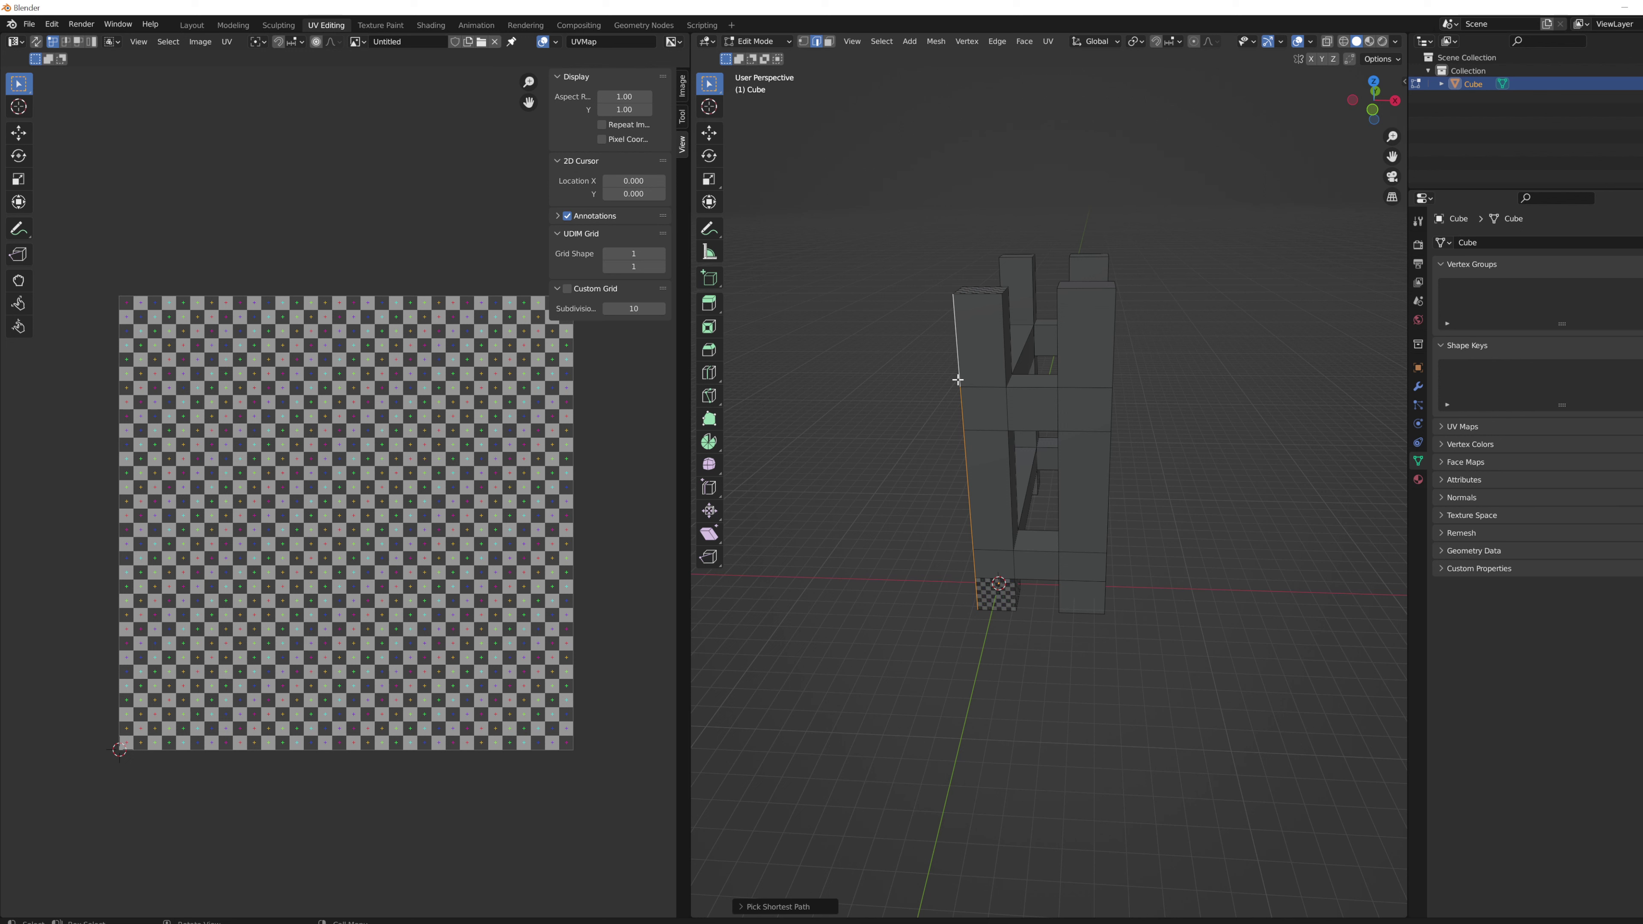
key("u")
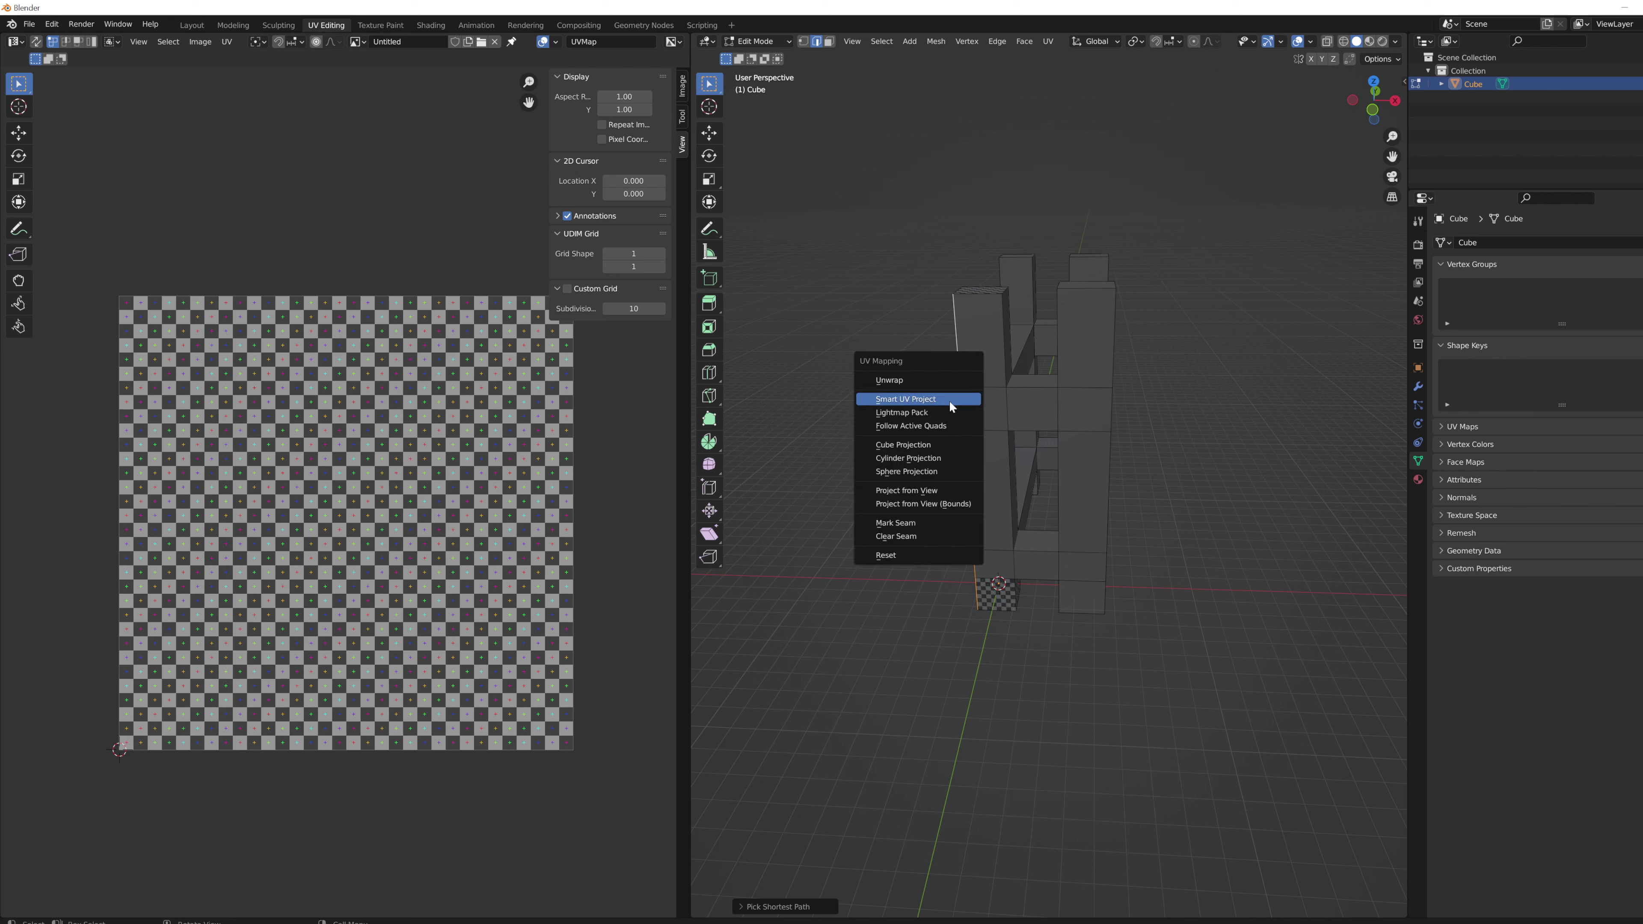
left_click(936, 523)
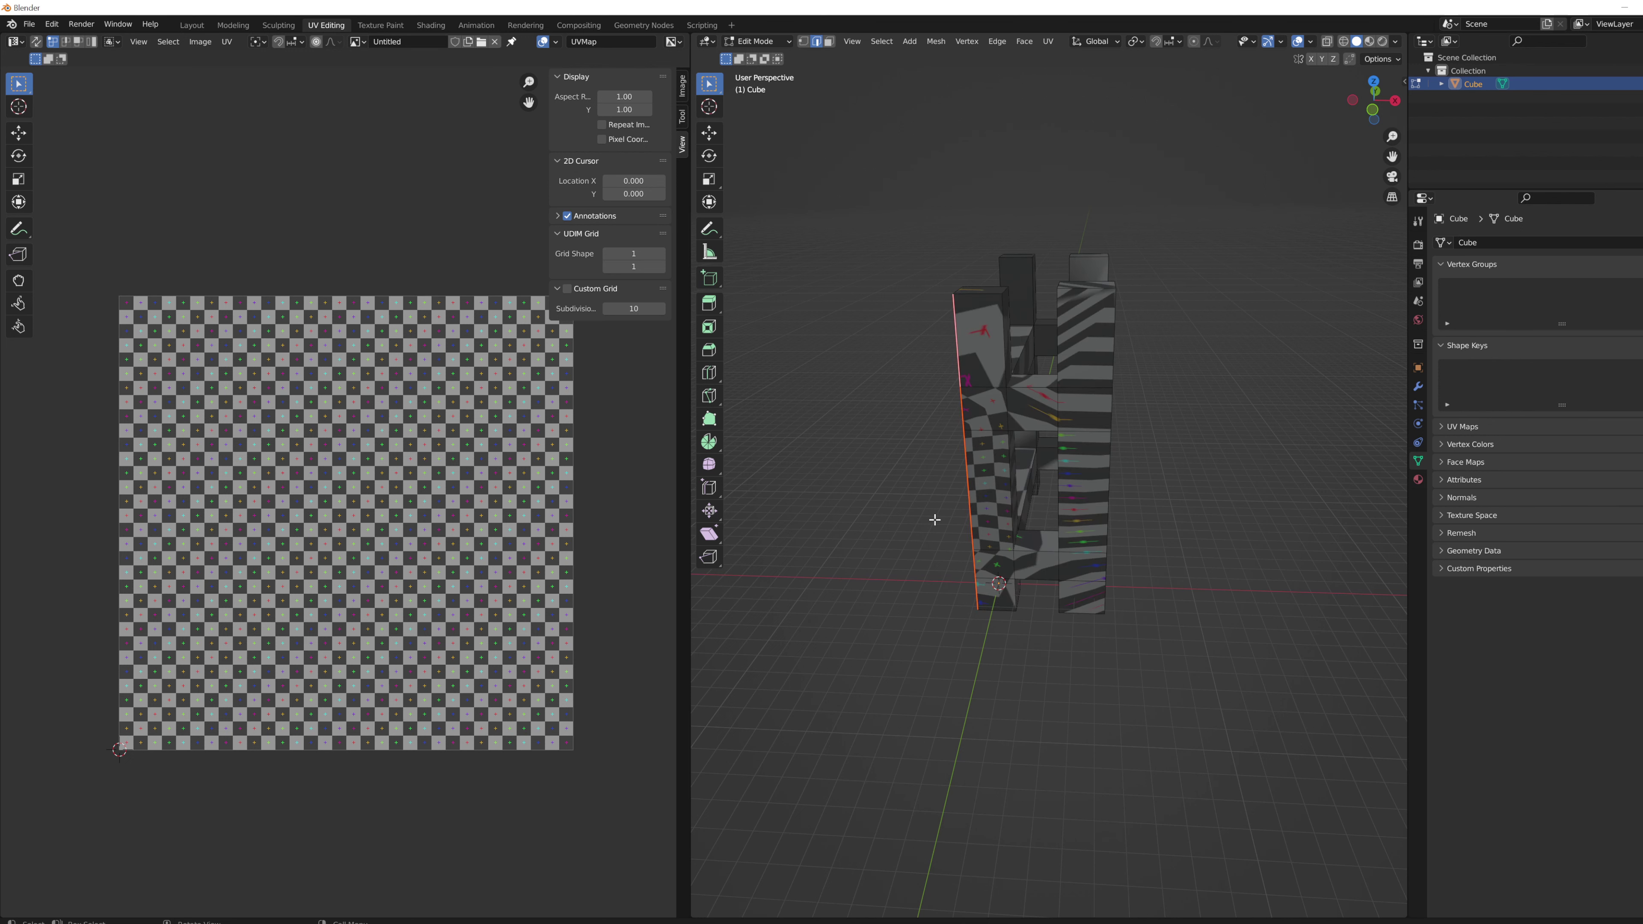
Undo the seam marking and the edge selection on the near end's outer leg corner.
mouse_move(1125, 440)
middle_mouse_down()
mouse_move(1016, 424)
mouse_move(1163, 411)
mouse_move(1302, 429)
mouse_move(1132, 418)
middle_mouse_up()
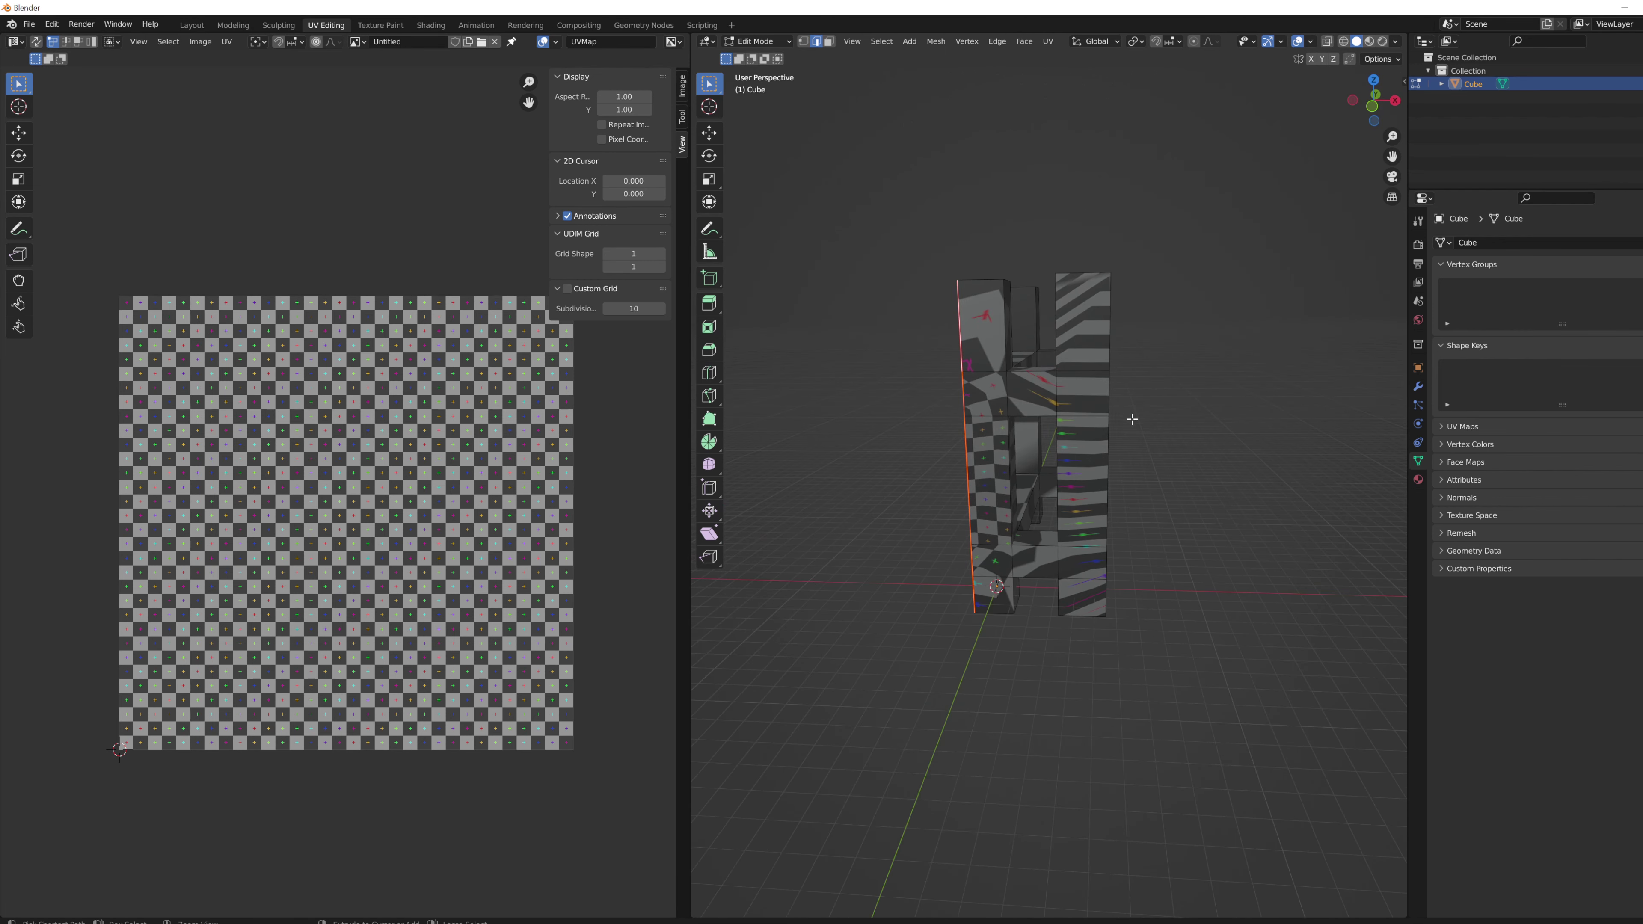
key("ctrl+z")
key("ctrl+z")
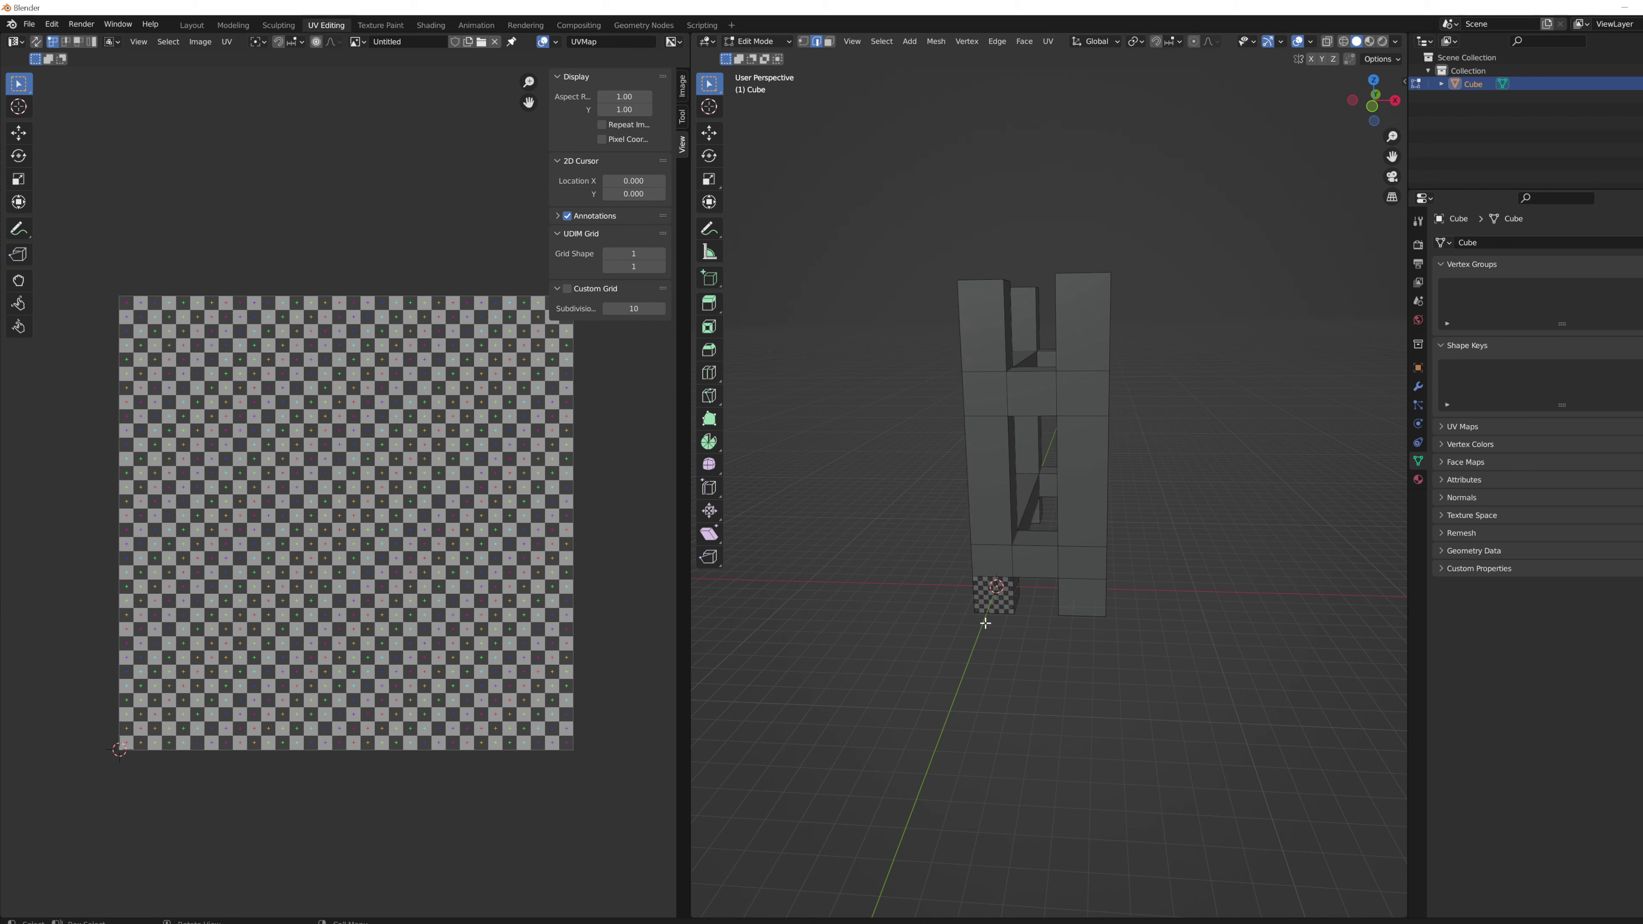
Pick the shortest edge path up the near end leg's outer corner and set its Edge Tag to Tag Seam.
left_click(974, 586)
left_click(961, 320, "ctrl")
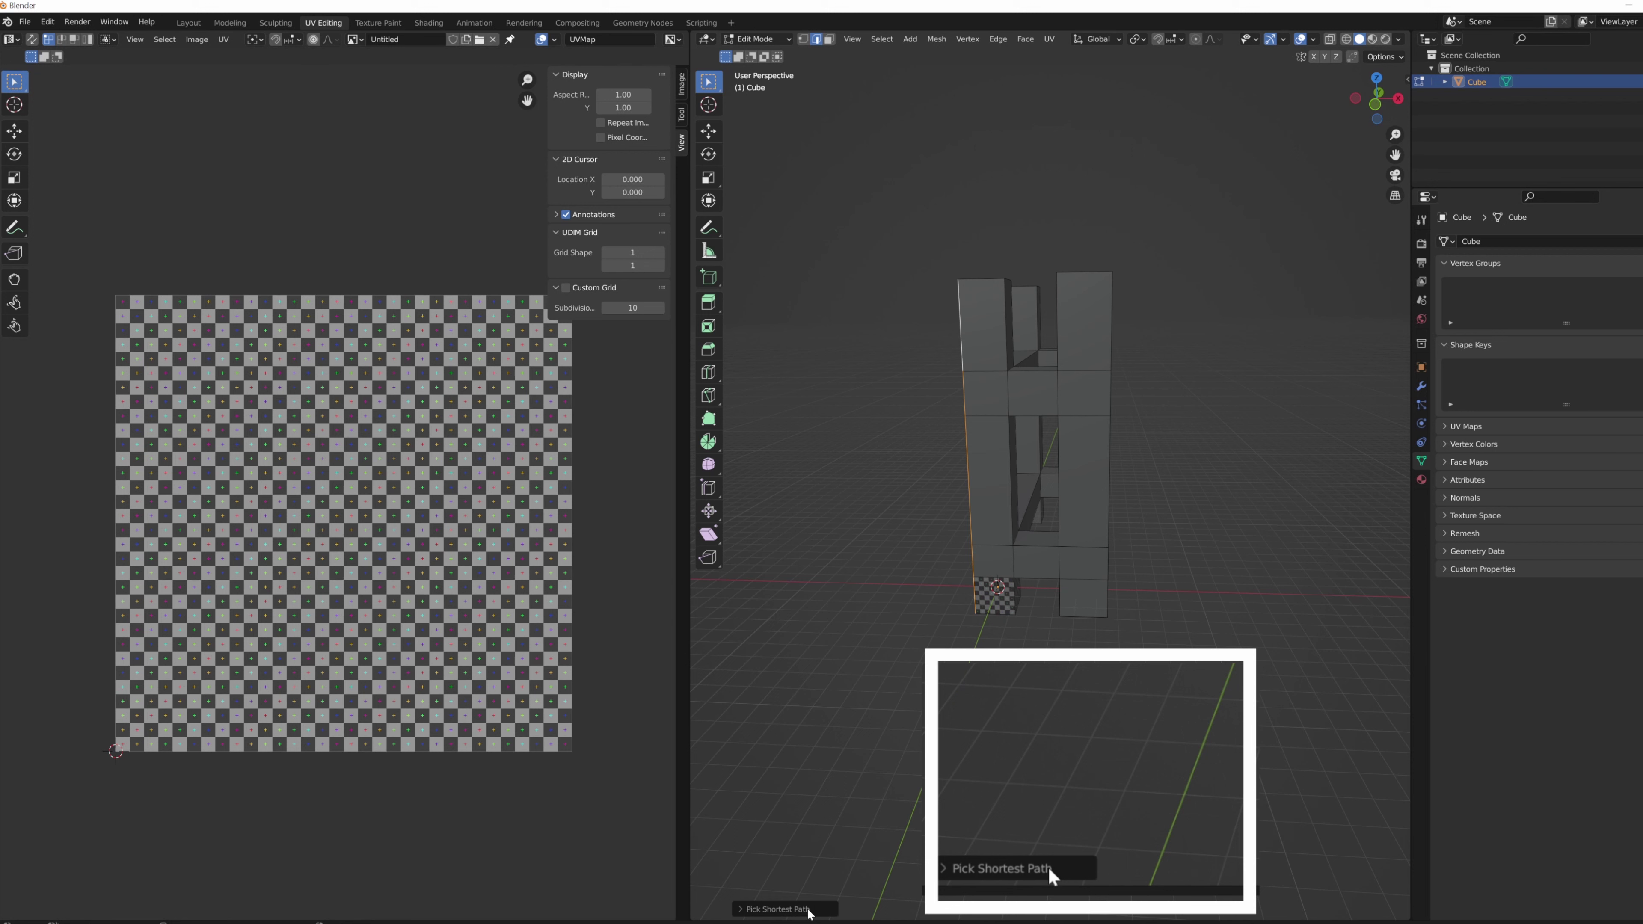
left_click(742, 909)
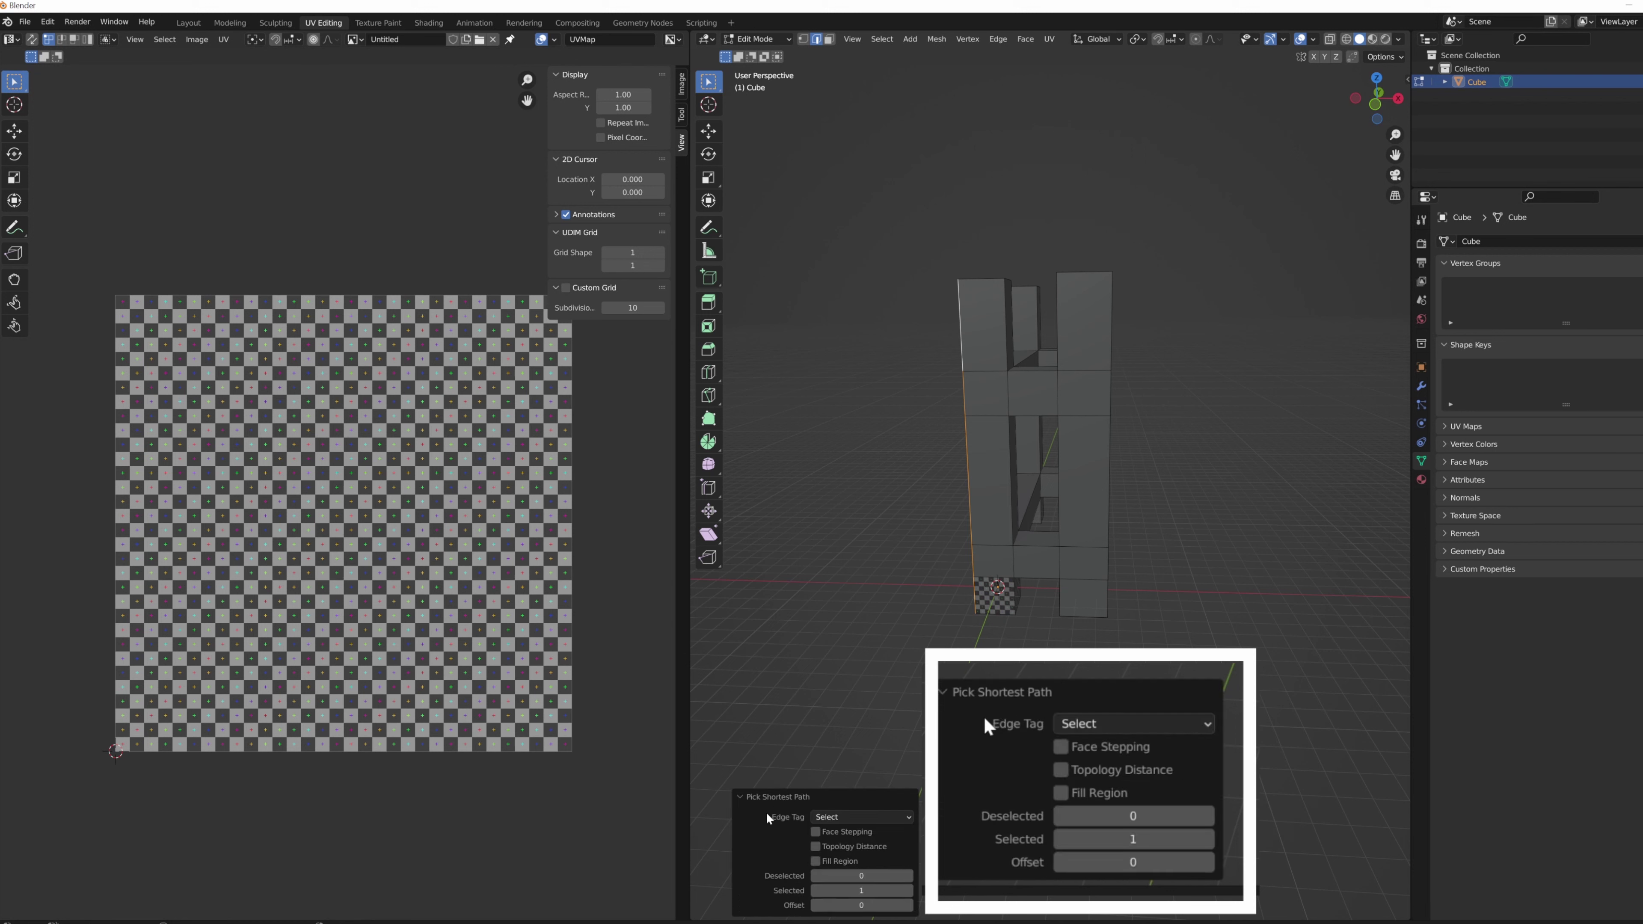
left_click(846, 819)
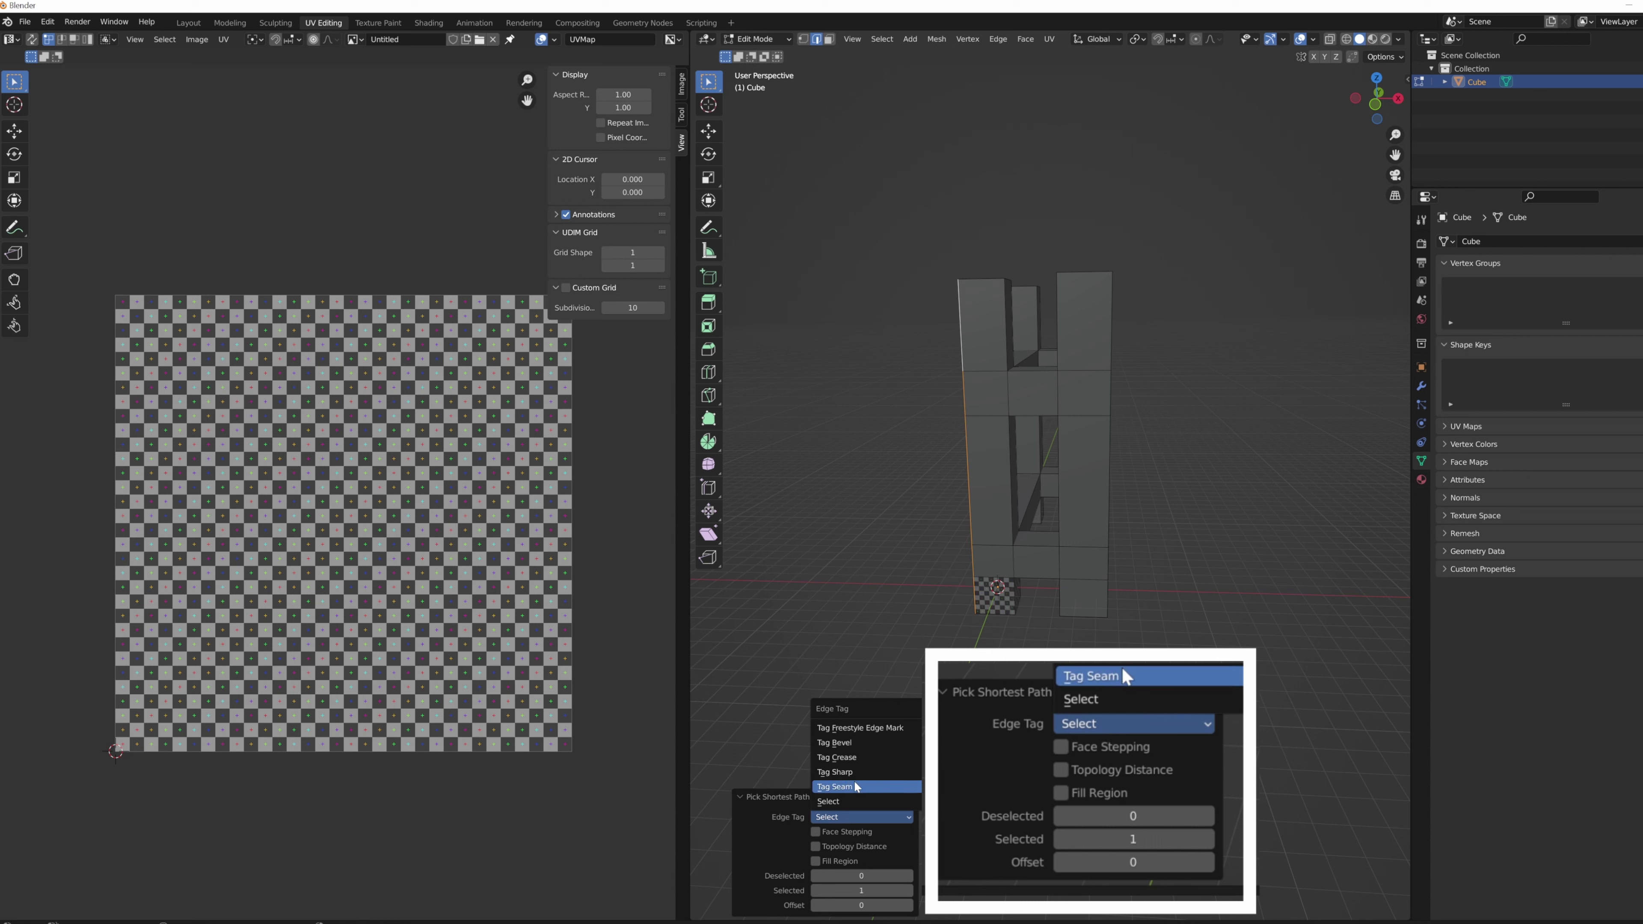
left_click(855, 786)
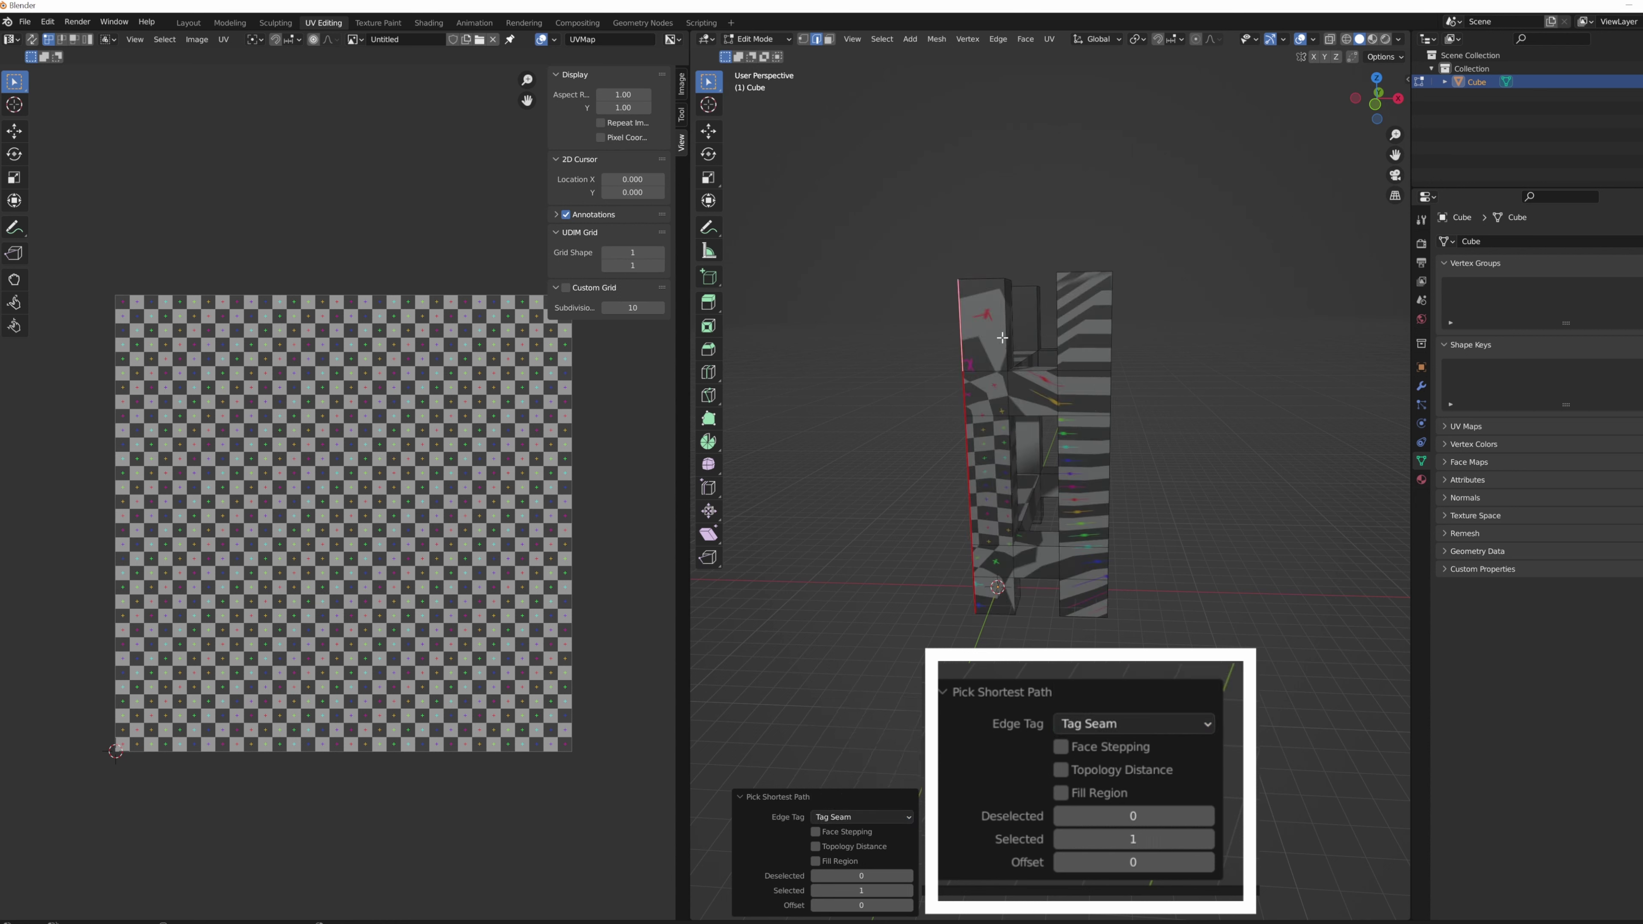
Tag seams along the upper rail's top outer edge and around the upper part of the far leg's outer face.
middle_click_drag(1055, 370, 1040, 405)
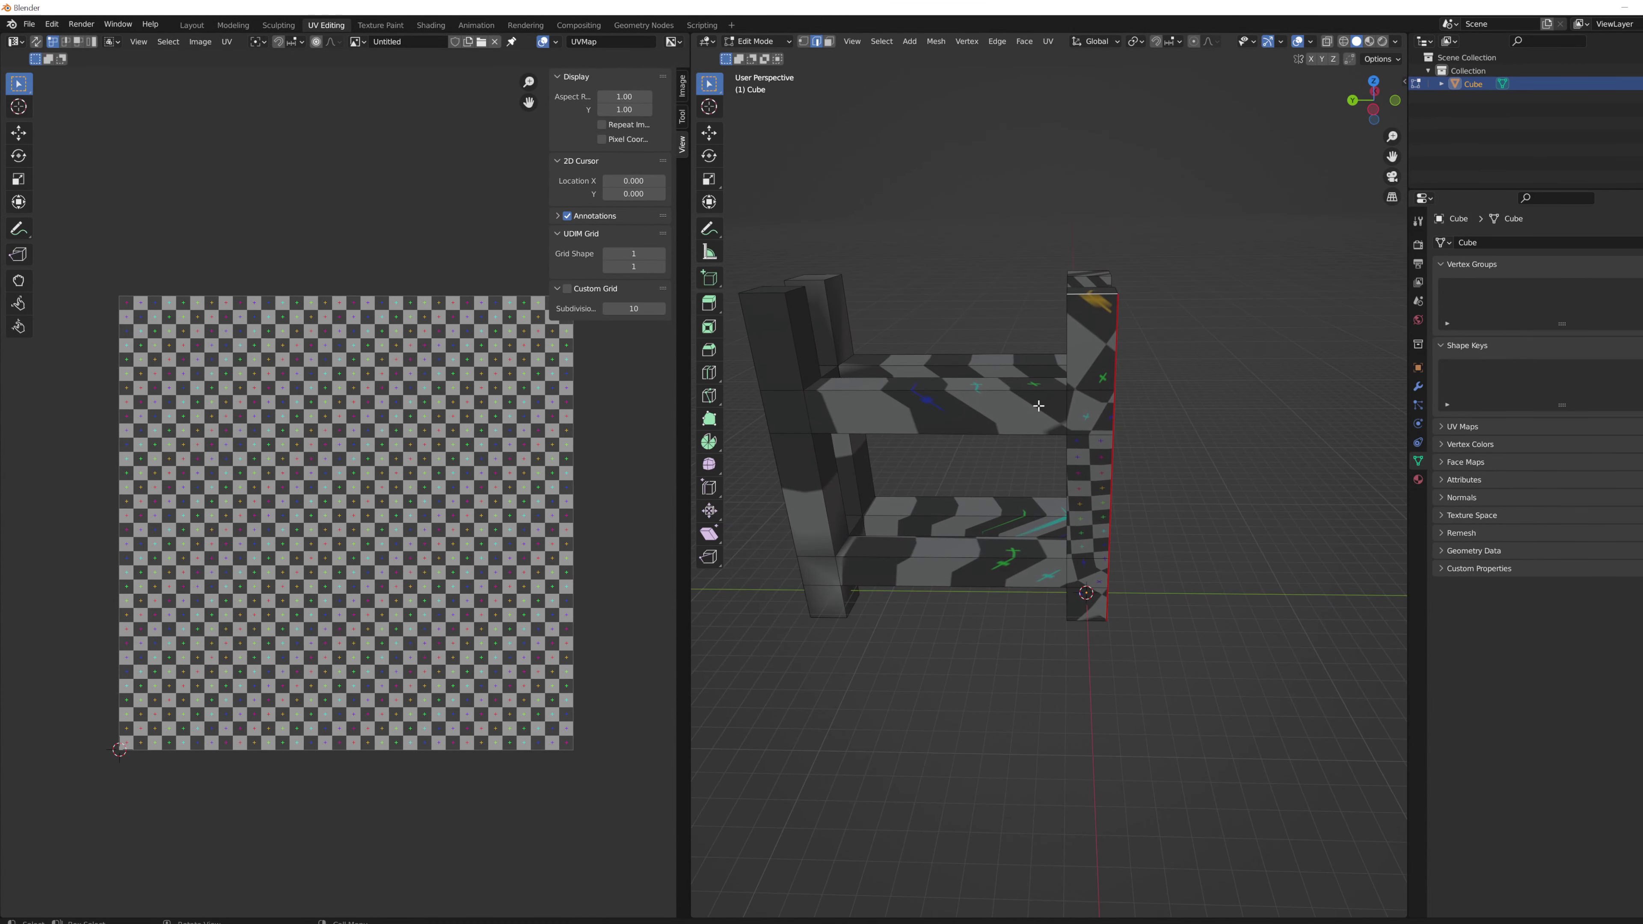
left_click(938, 391, "ctrl")
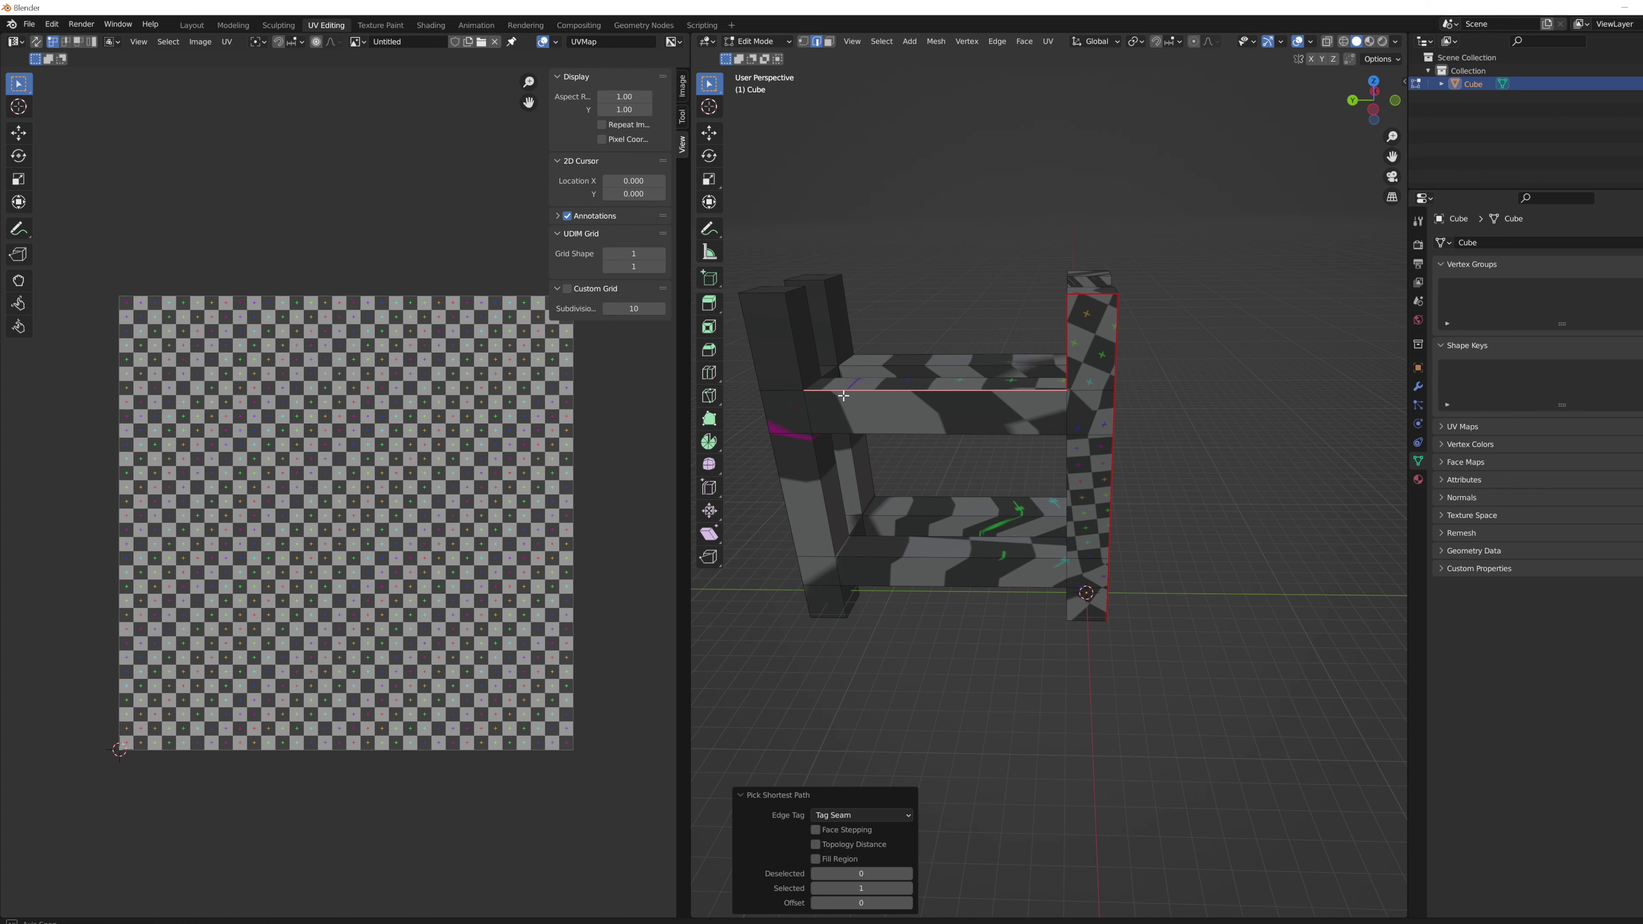
mouse_move(841, 397)
middle_mouse_down()
mouse_move(897, 414)
mouse_move(825, 411)
middle_mouse_up()
left_click(796, 393, "ctrl")
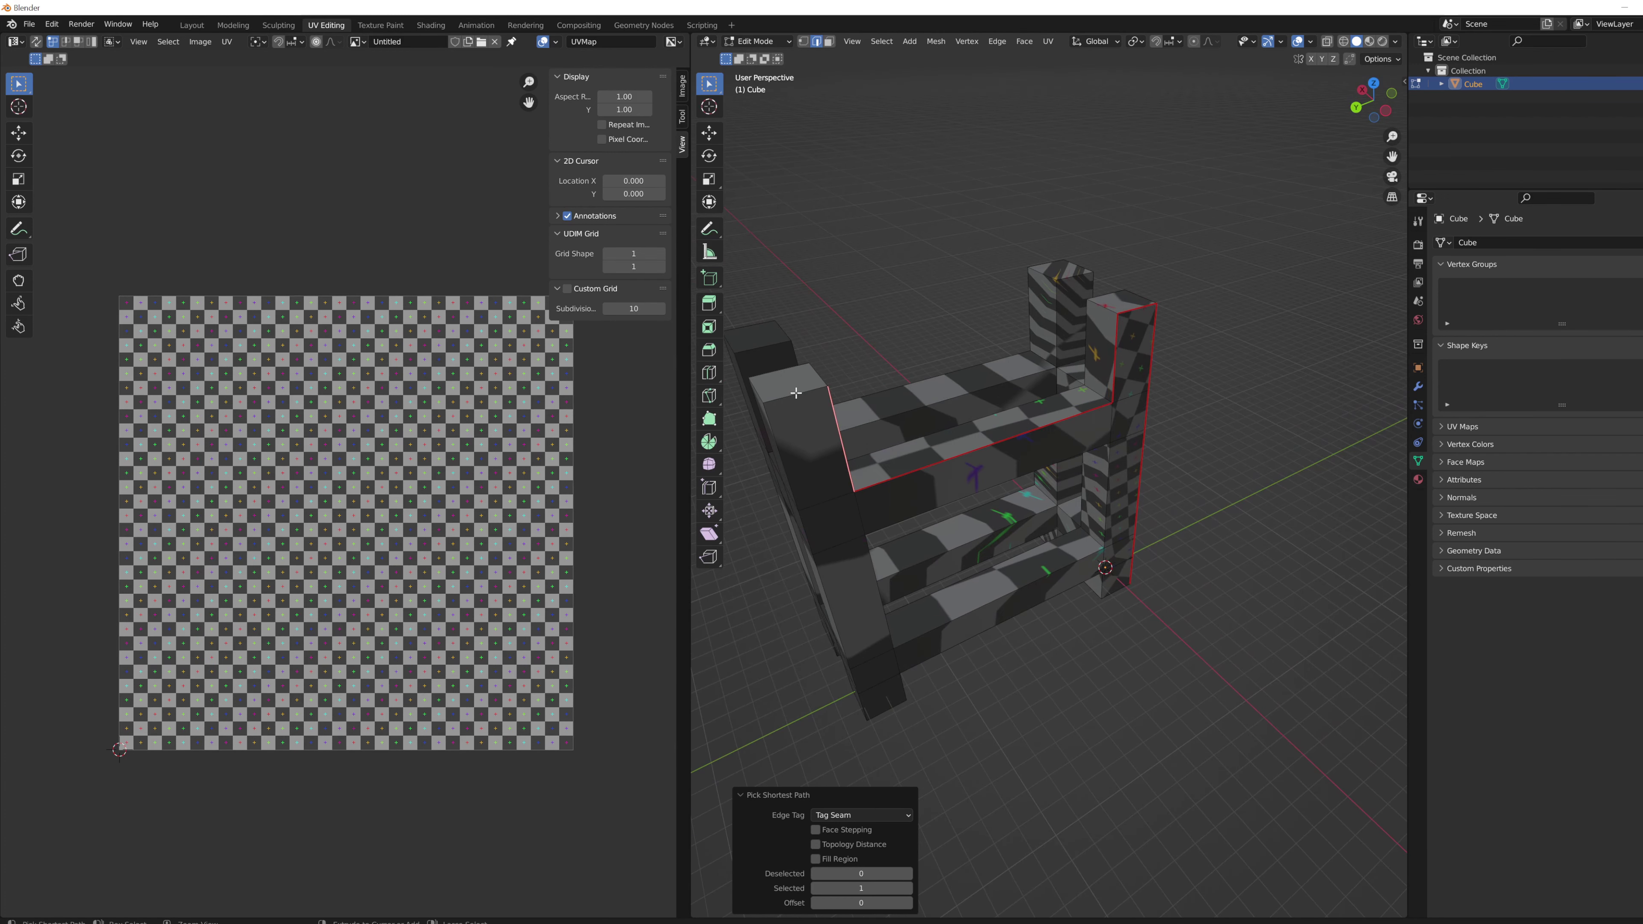
left_click(796, 393, "ctrl")
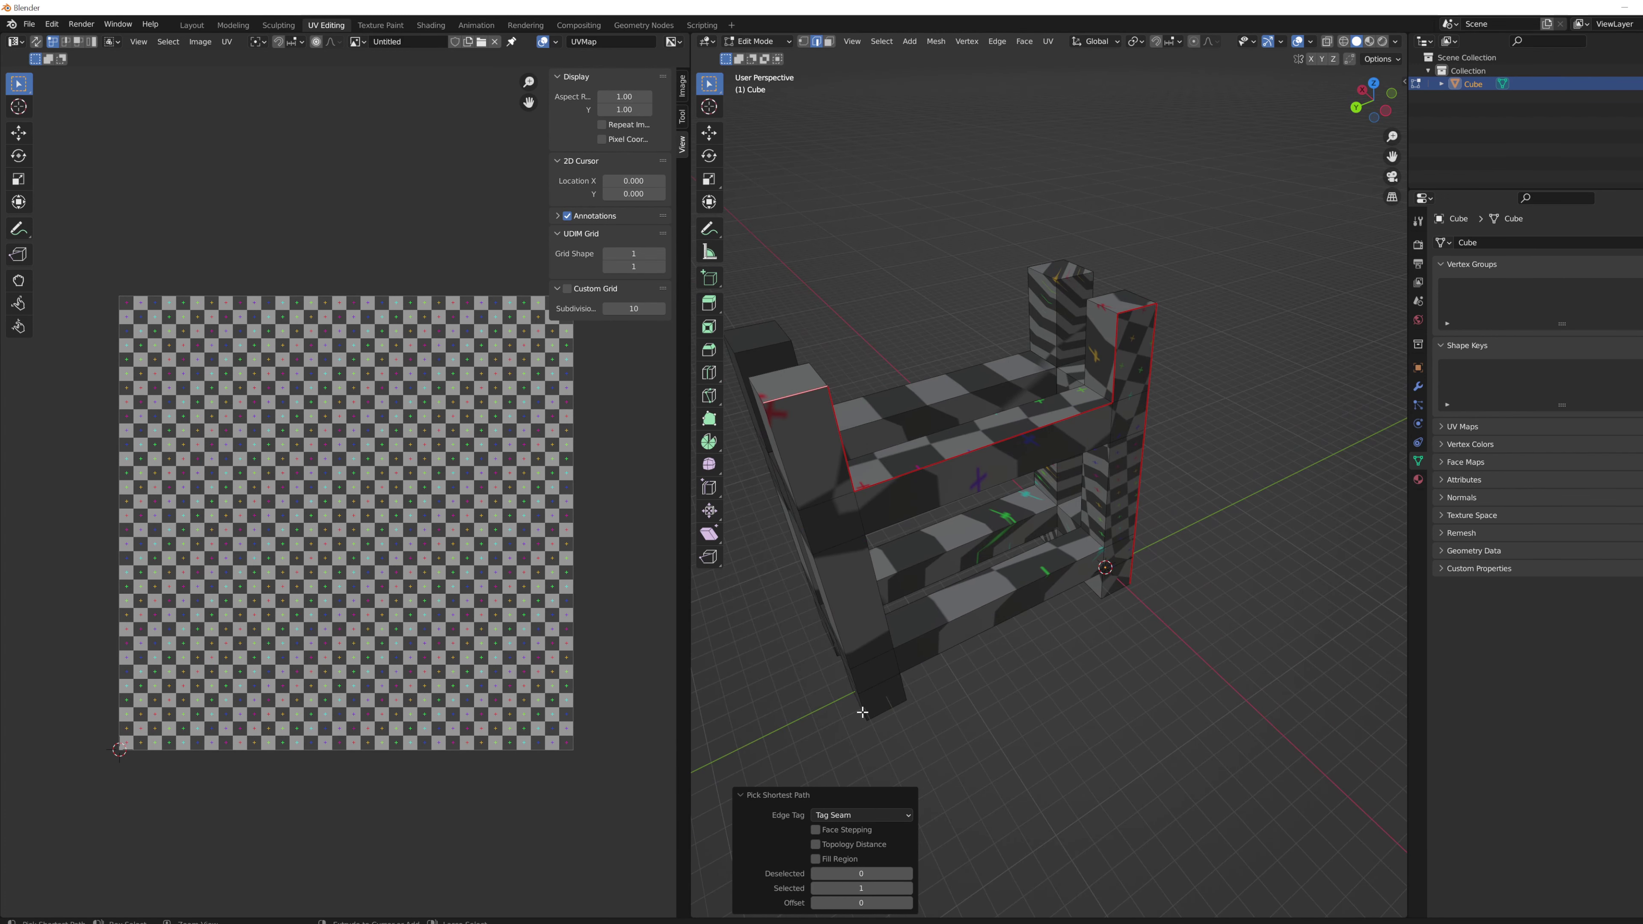
Continue the tagged seam around the far leg's foot and along the lower rail's bottom outer edge to the leg at the 3D cursor.
middle_click_drag(861, 706, 863, 651)
left_click(854, 644, "ctrl")
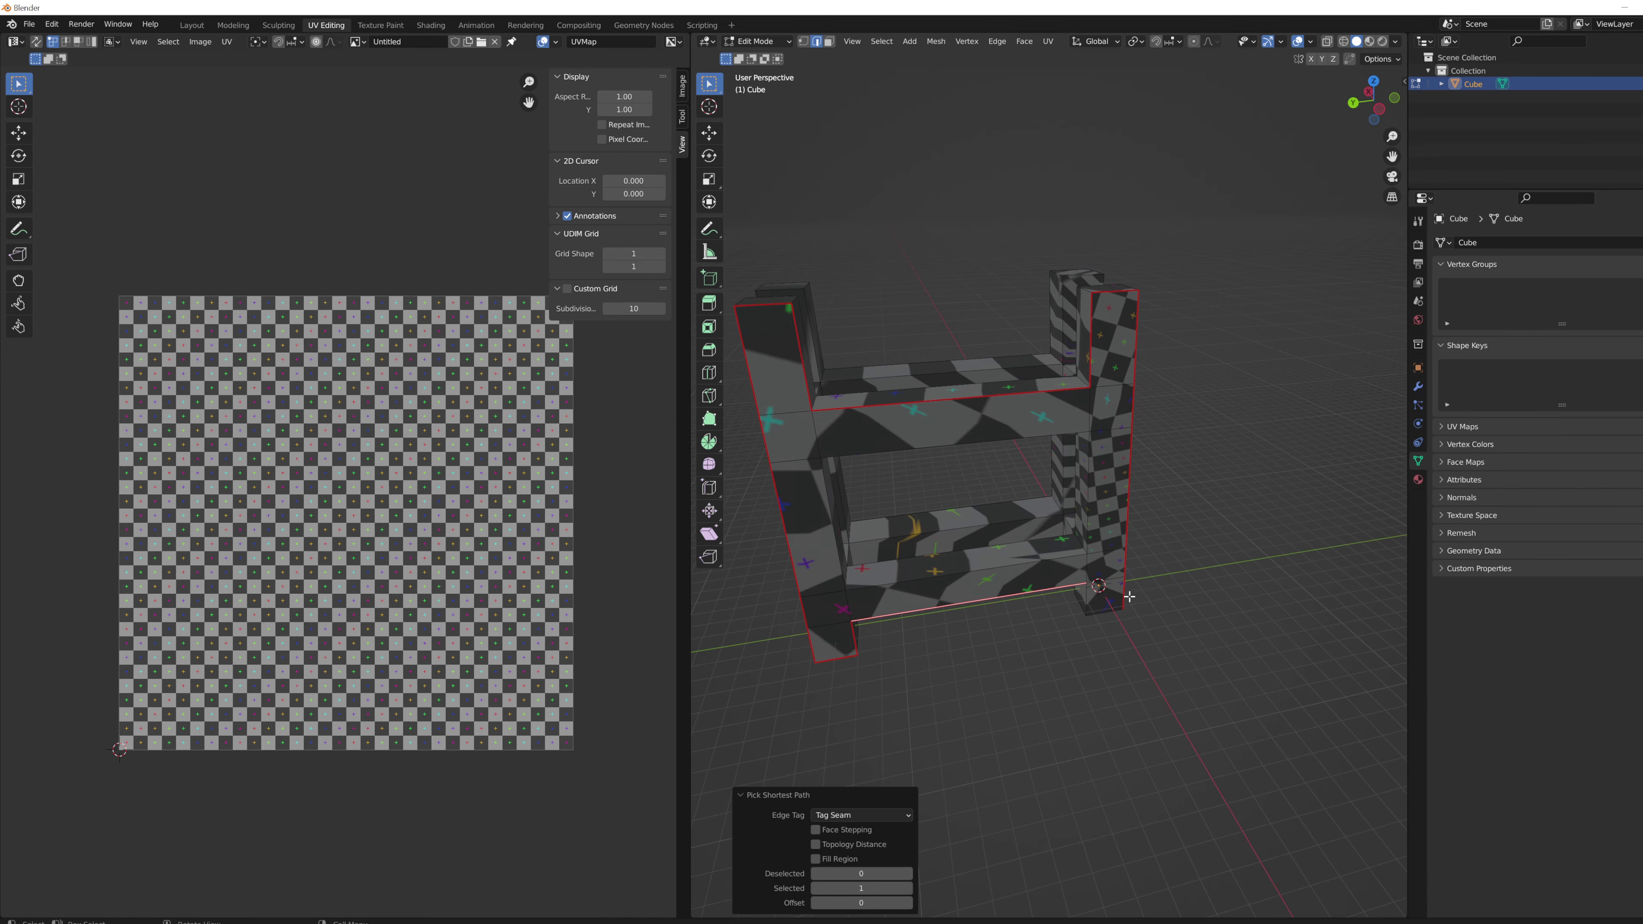
middle_click_drag(955, 603, 1100, 587)
left_click(1035, 606, "ctrl")
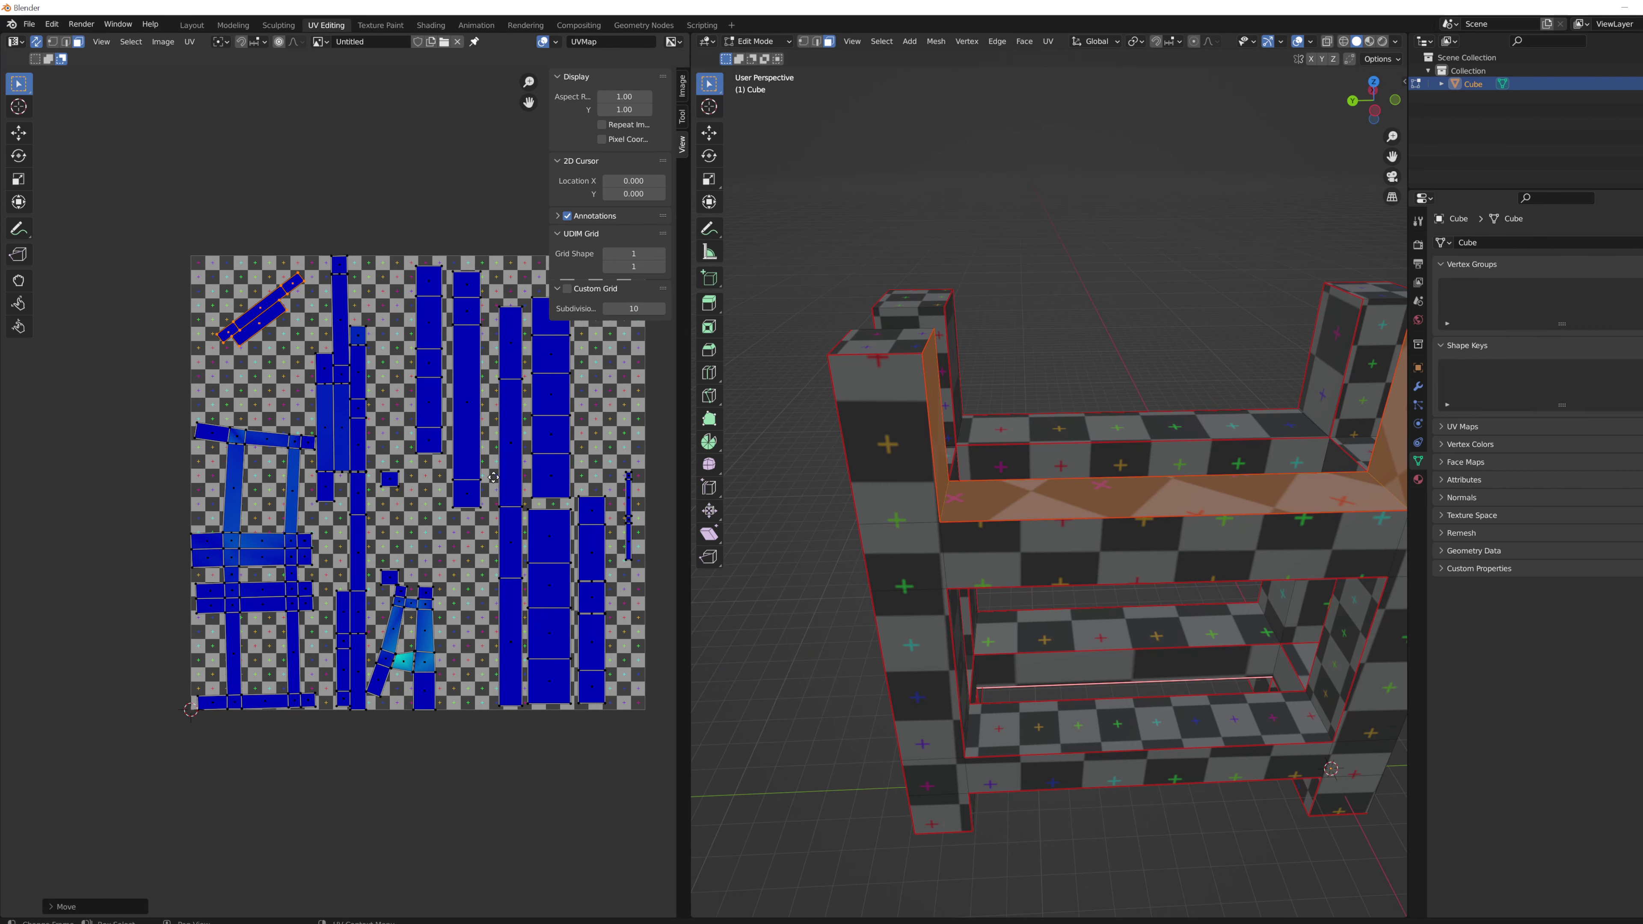
Scale the tiny, thin UV island of the lower rail's inner faces up about 4.5 times and move it up about 0.06 within the grid.
middle_click_drag(494, 477, 426, 504)
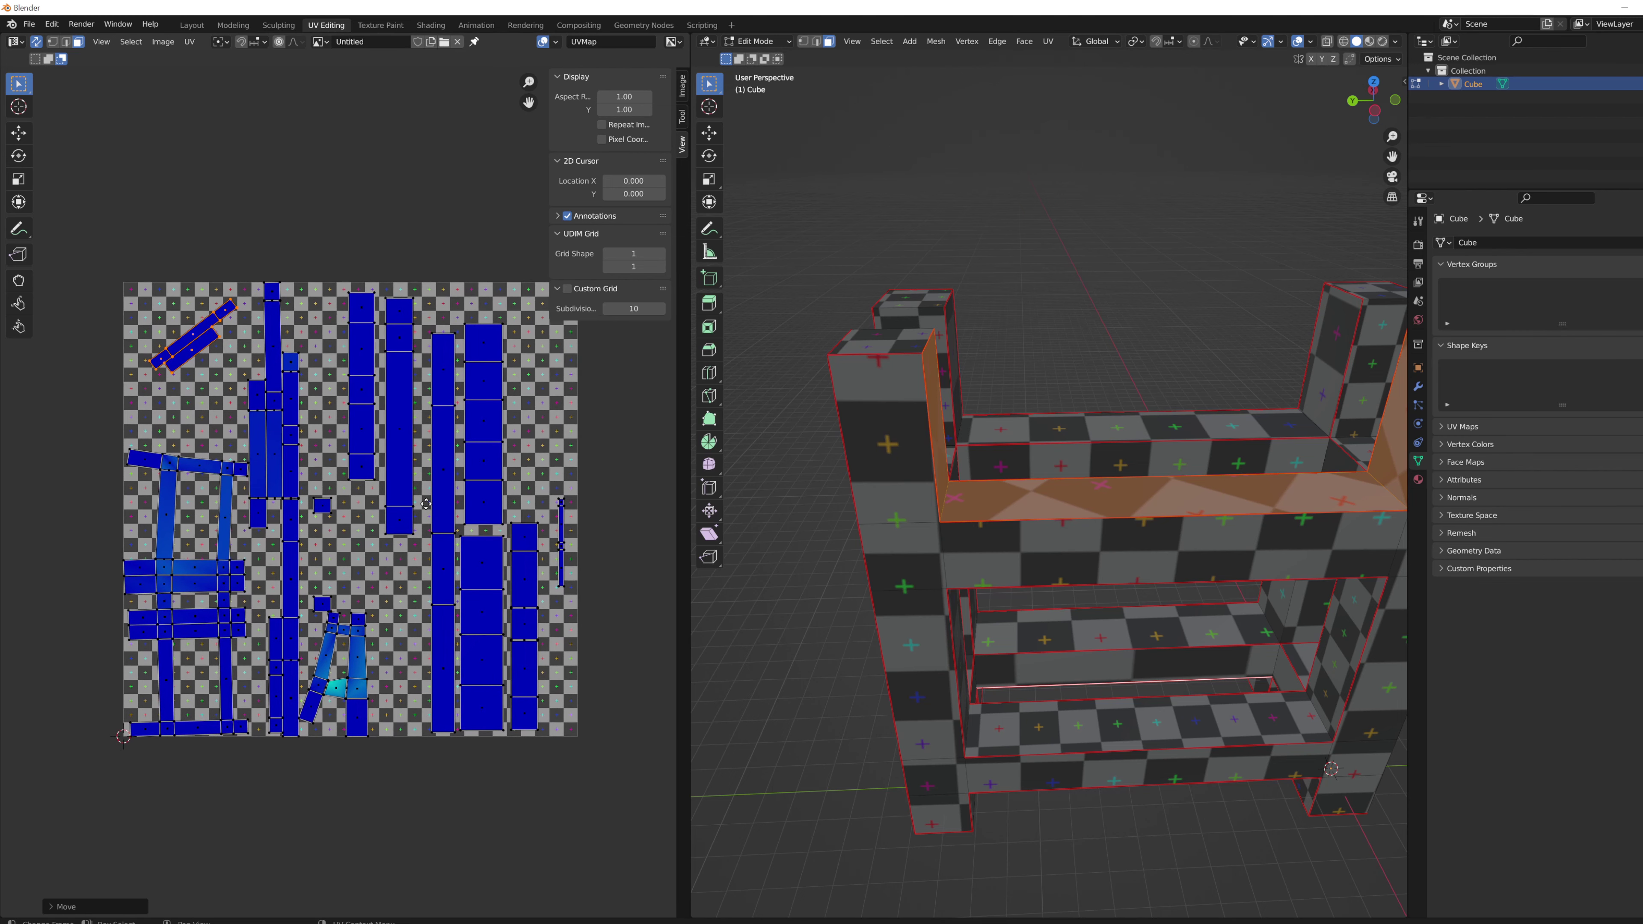
left_click(561, 528)
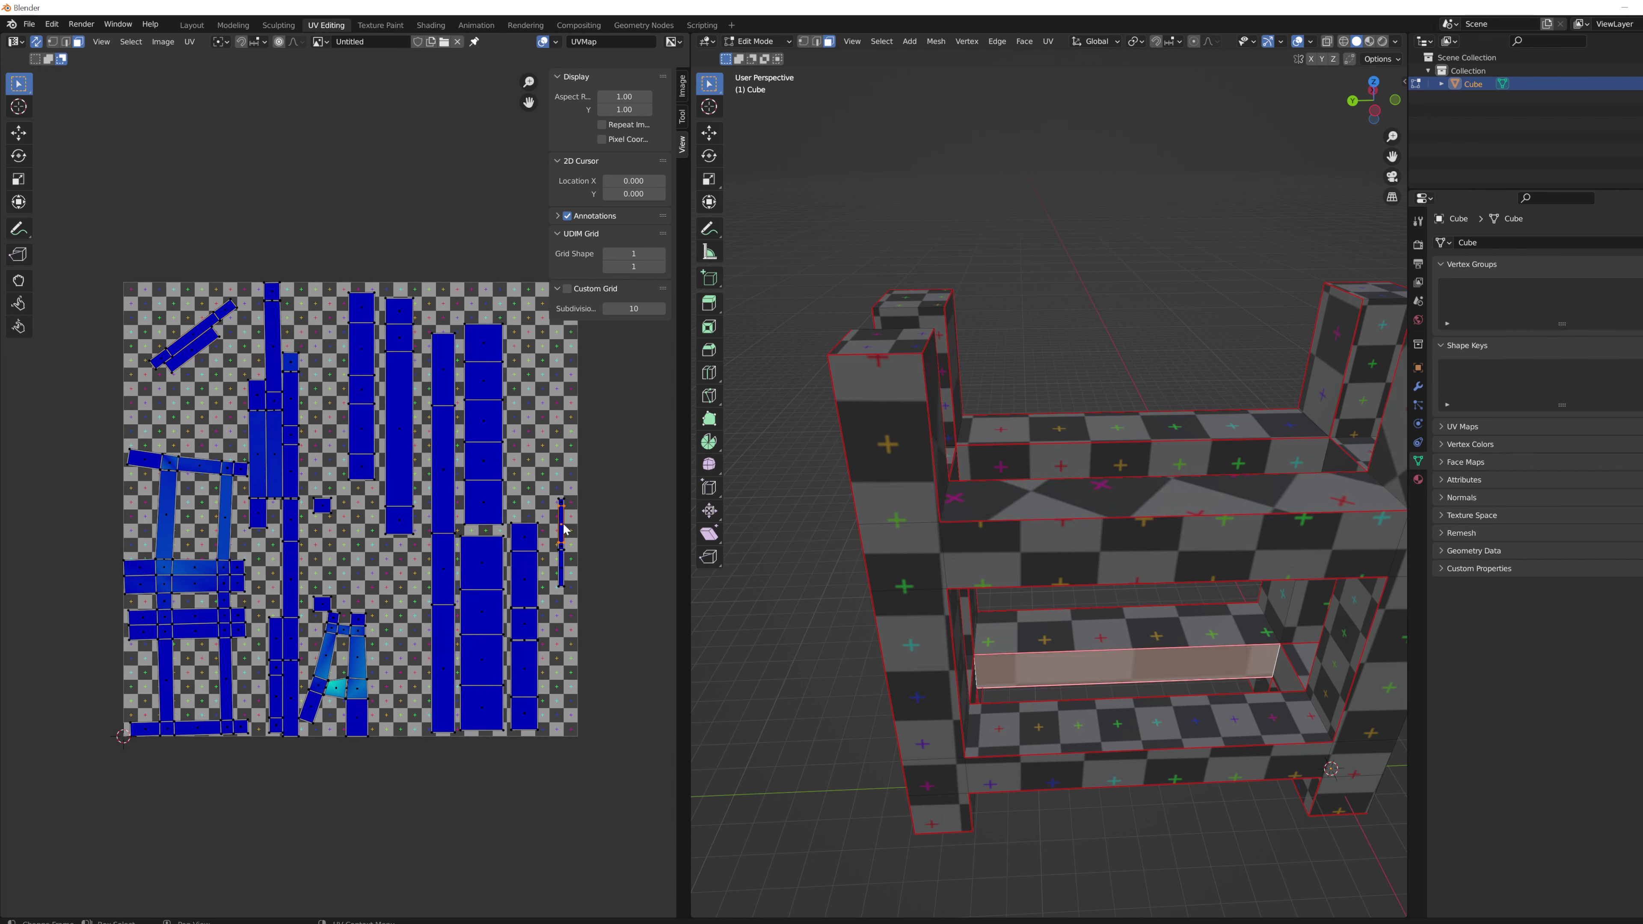
key("l")
key("s")
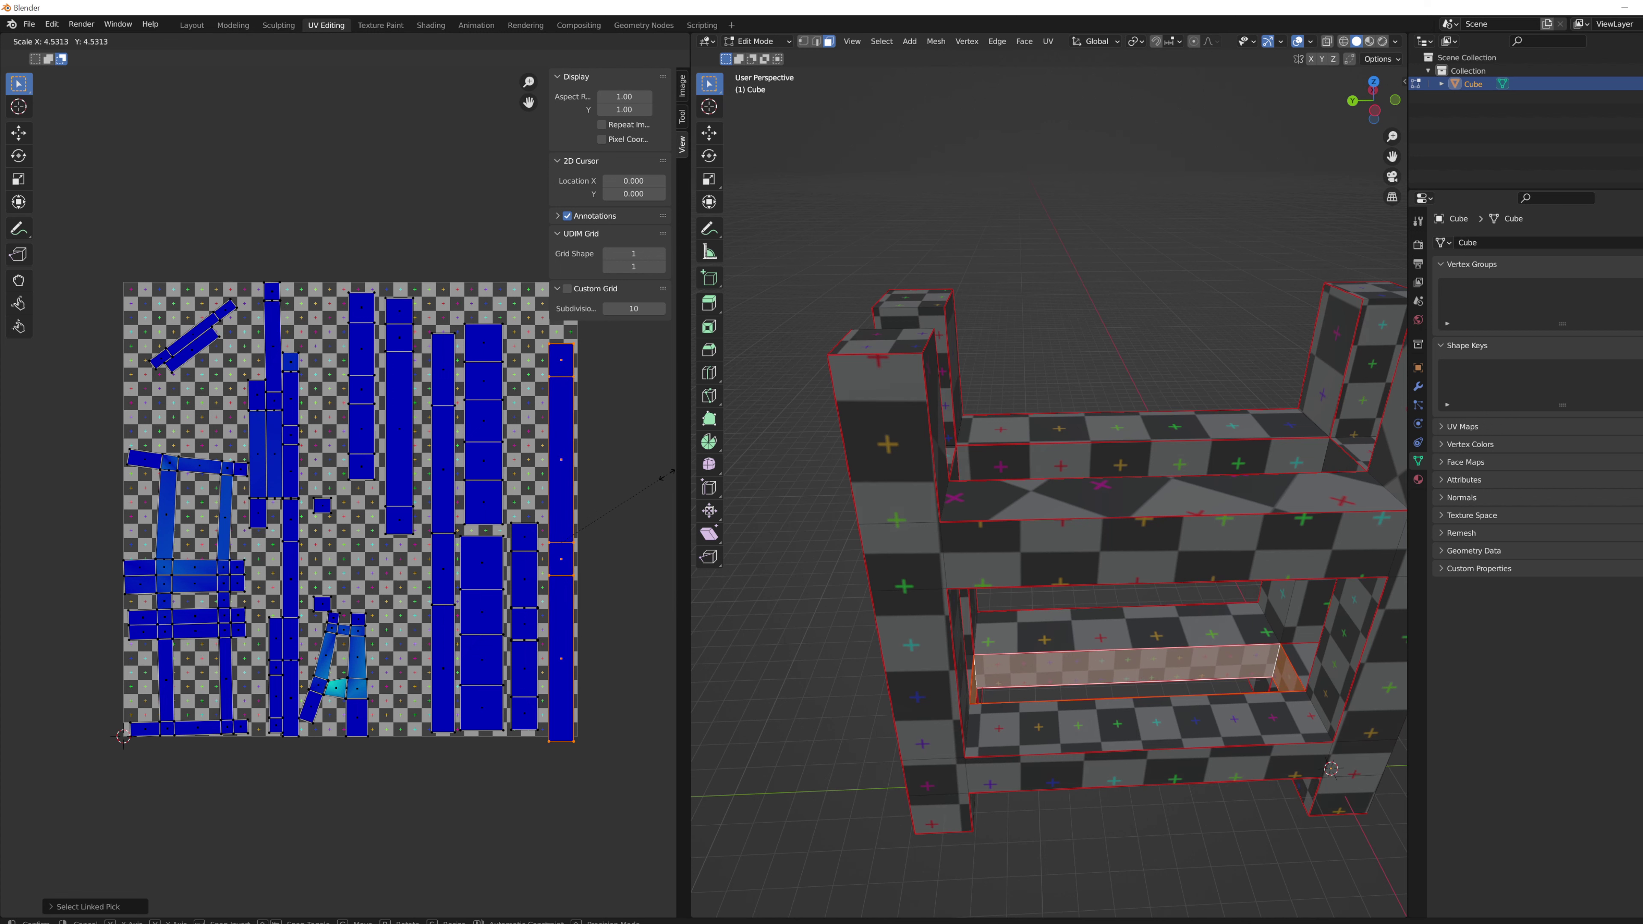
left_click(666, 476)
key("g")
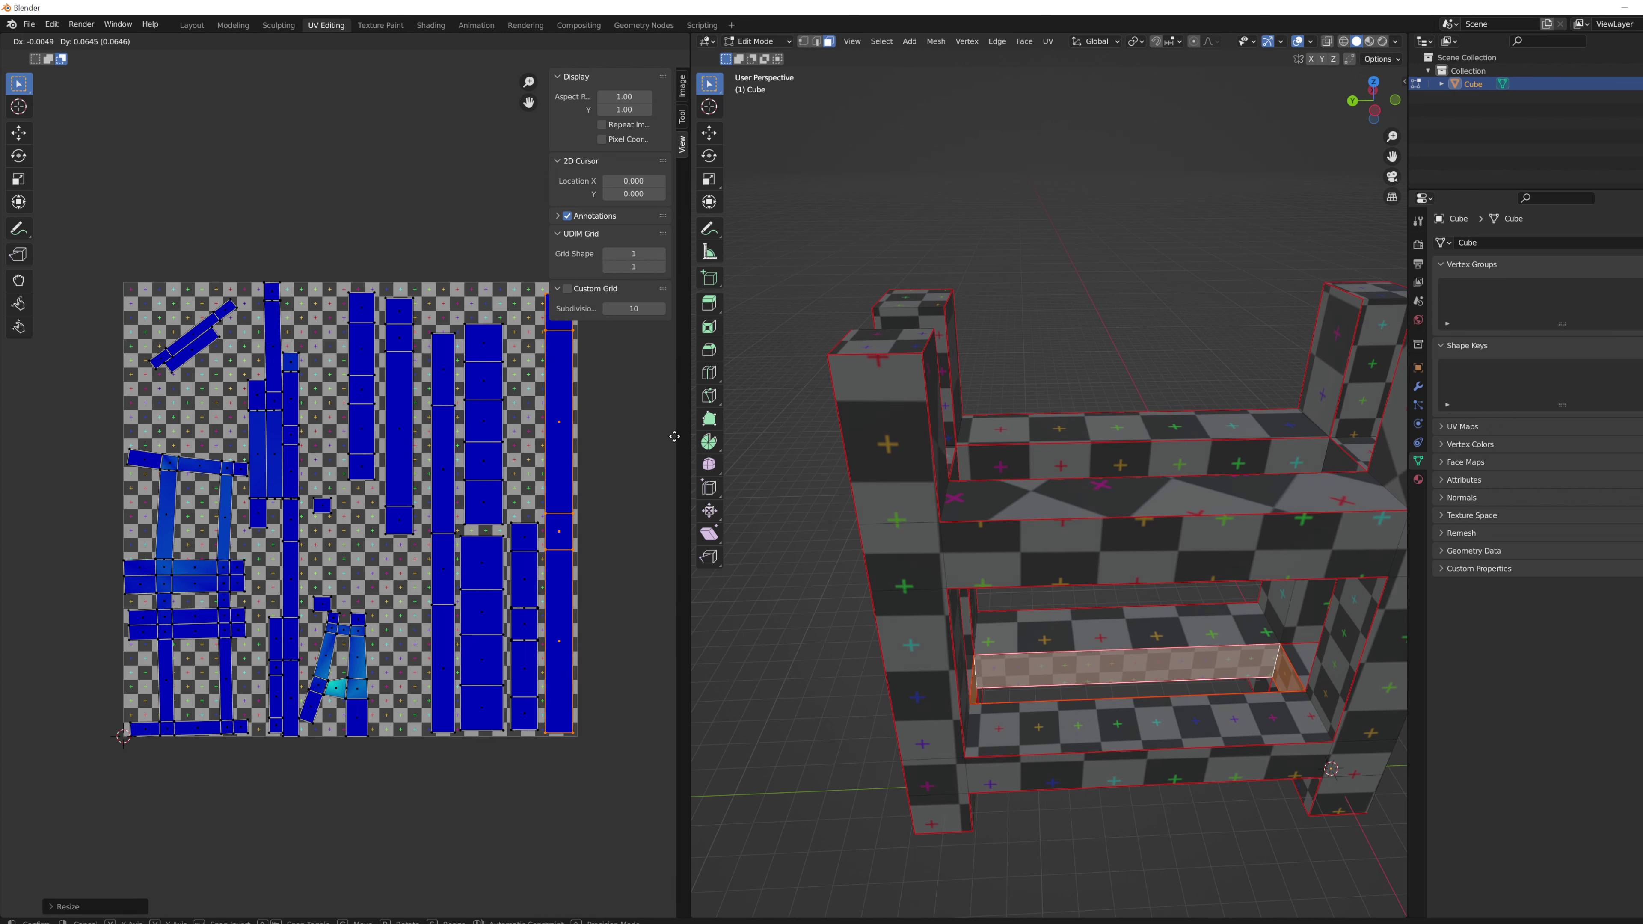
left_click(674, 435)
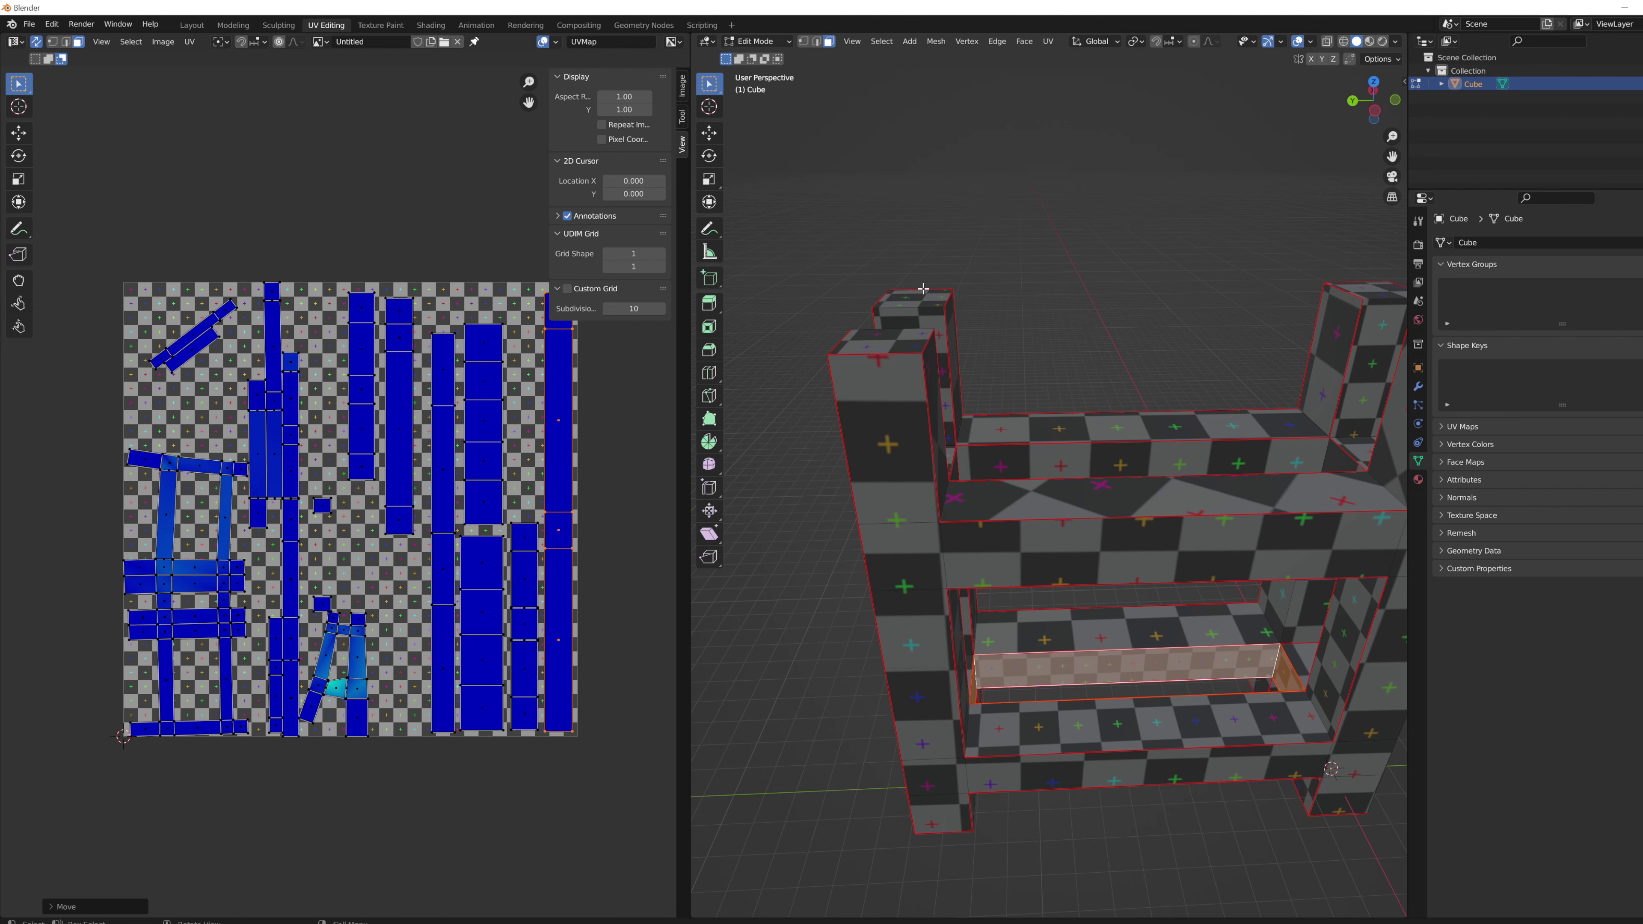
Examine the checker pattern and seams on the frame's legs and rails from above, below, the long side and the end.
middle_click_drag(923, 289, 980, 327)
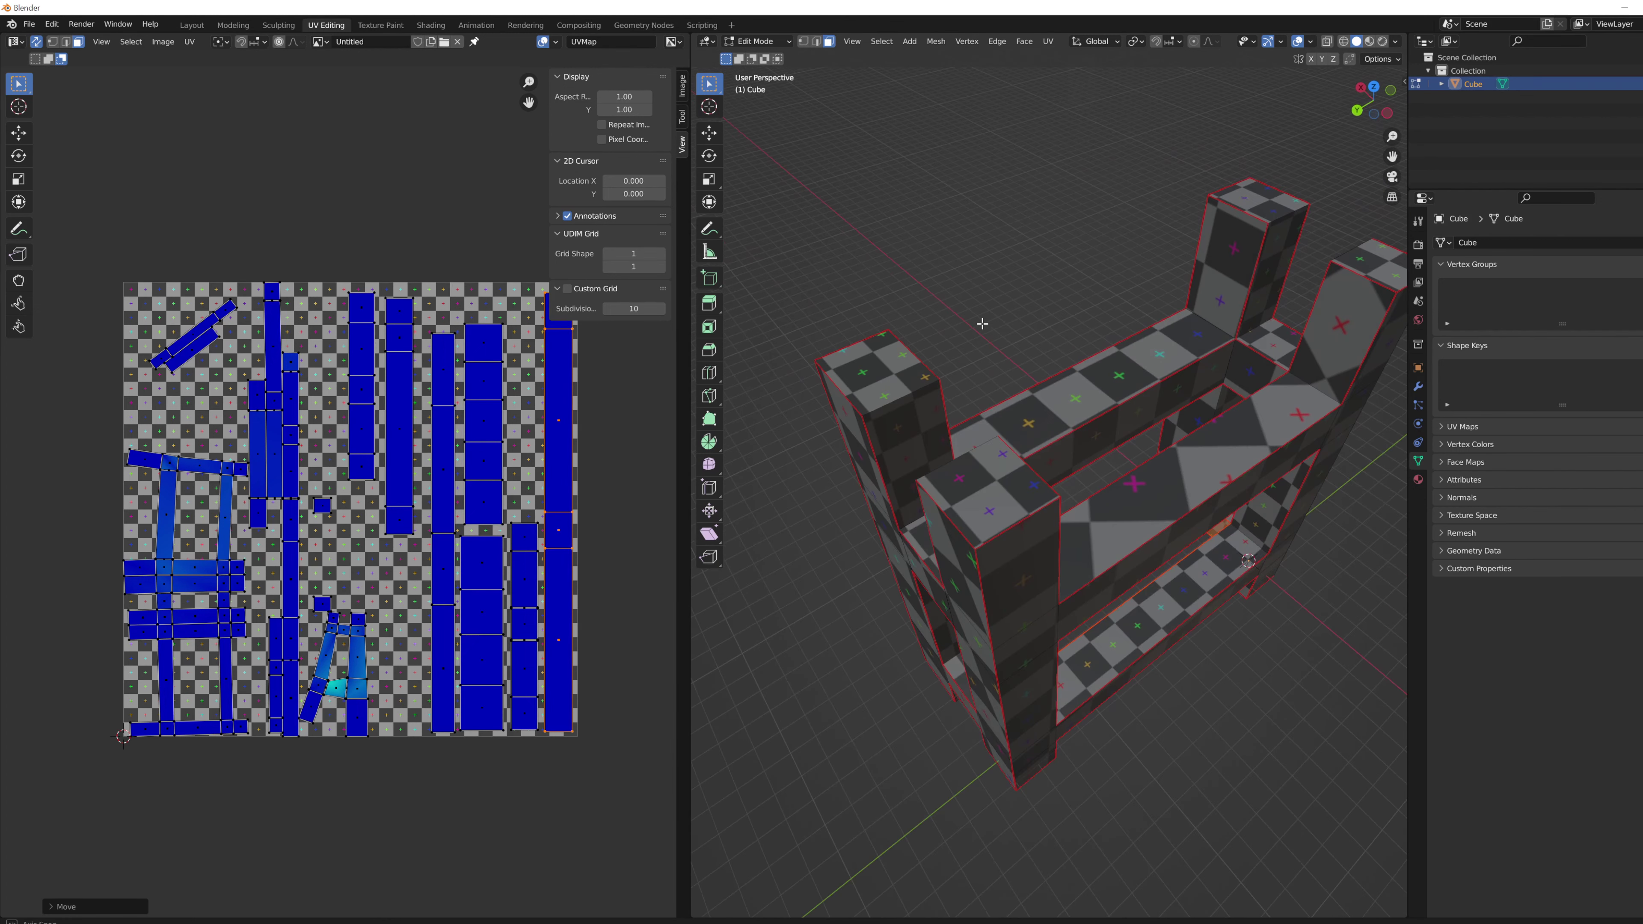
scroll(982, 324, "down", 1)
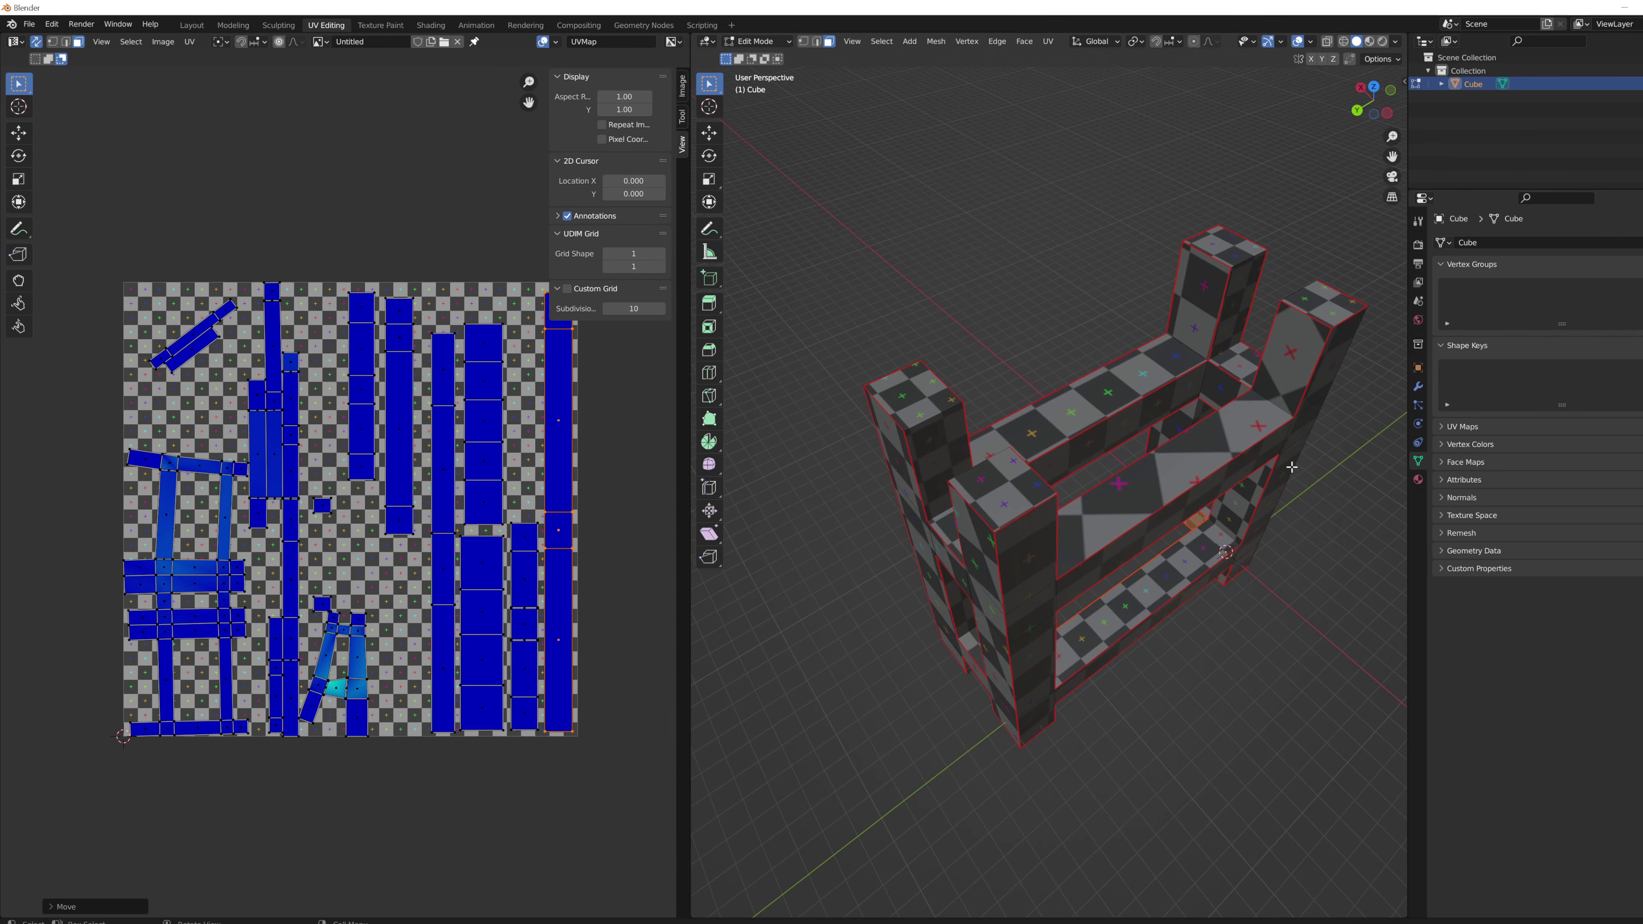
middle_click_drag(1293, 468, 1263, 395)
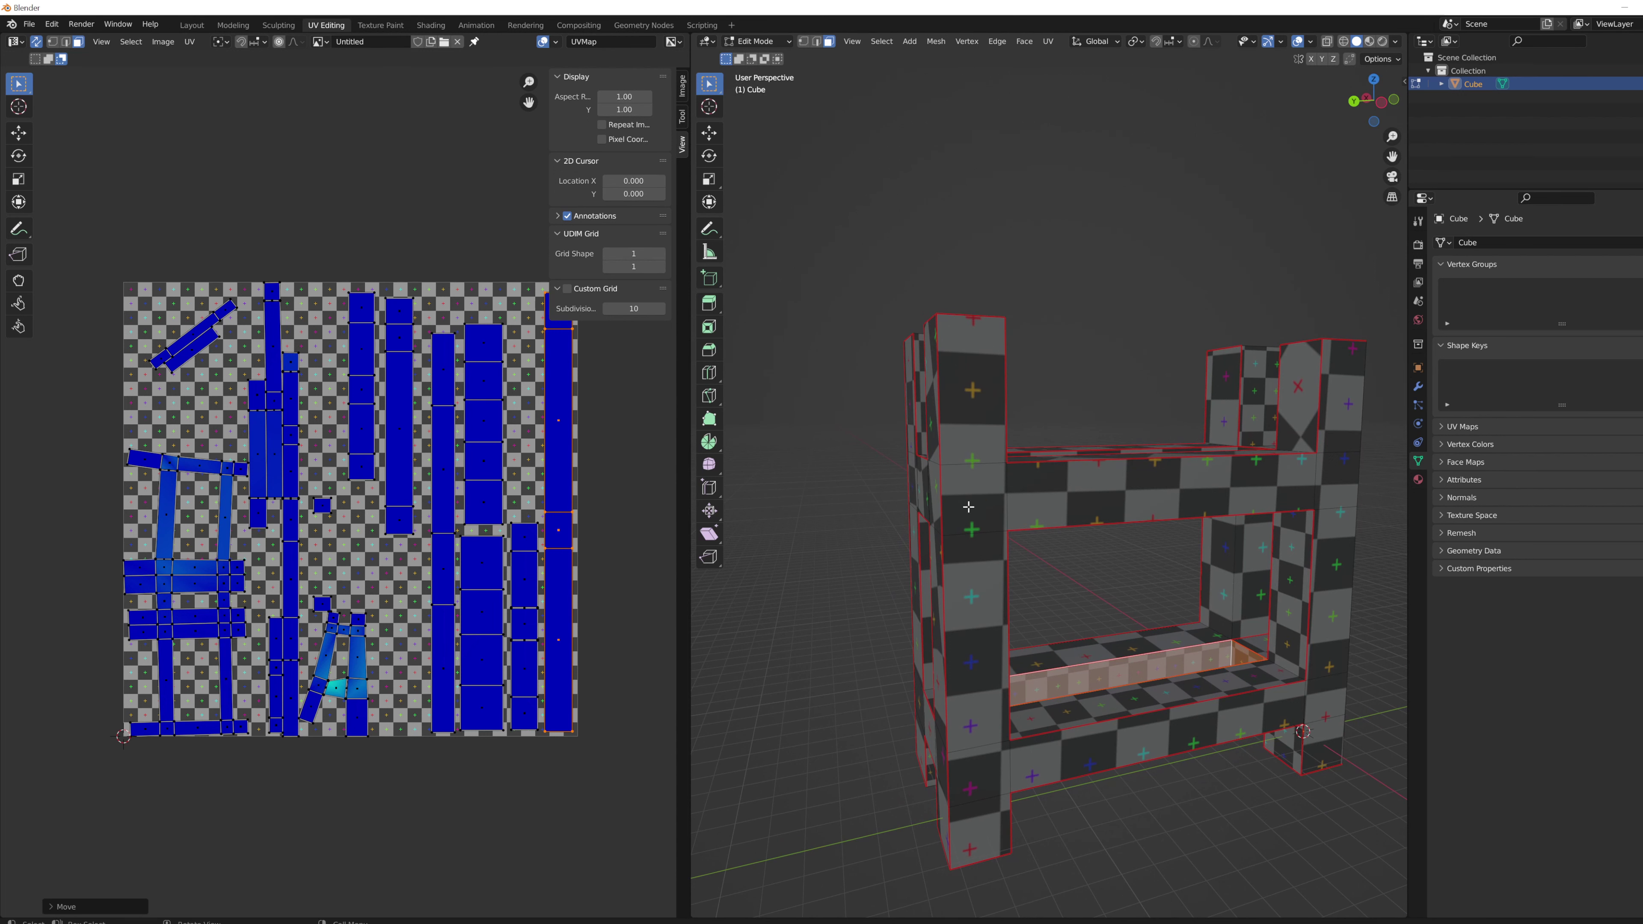
scroll(1280, 515, "up", 2)
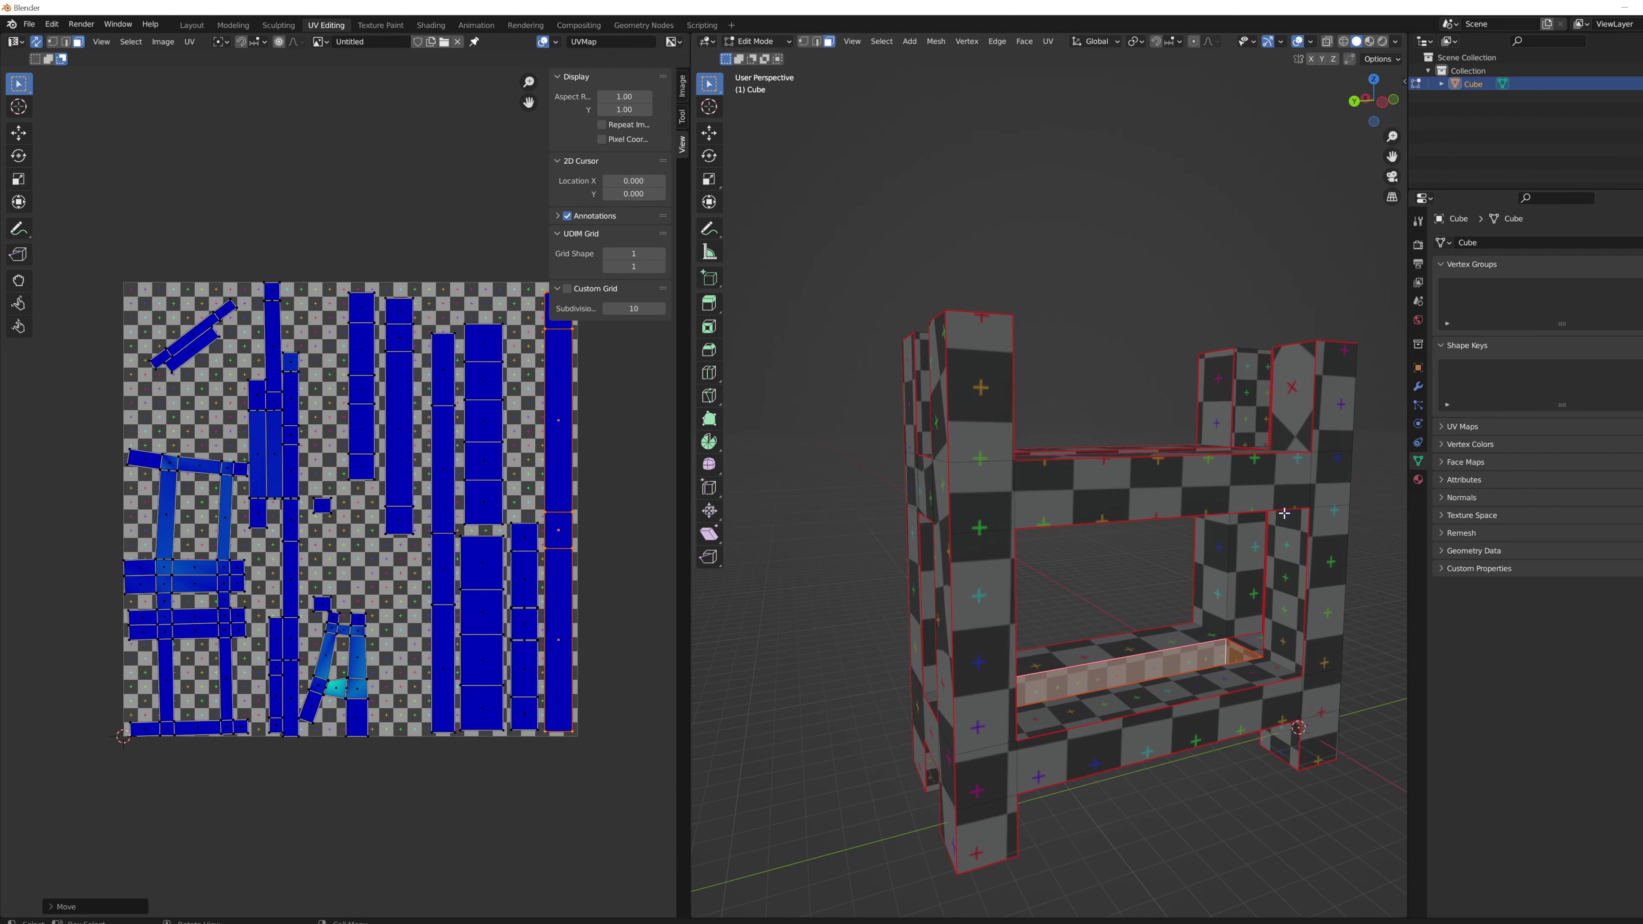
scroll(1283, 513, "up", 2)
scroll(1285, 513, "down", 6)
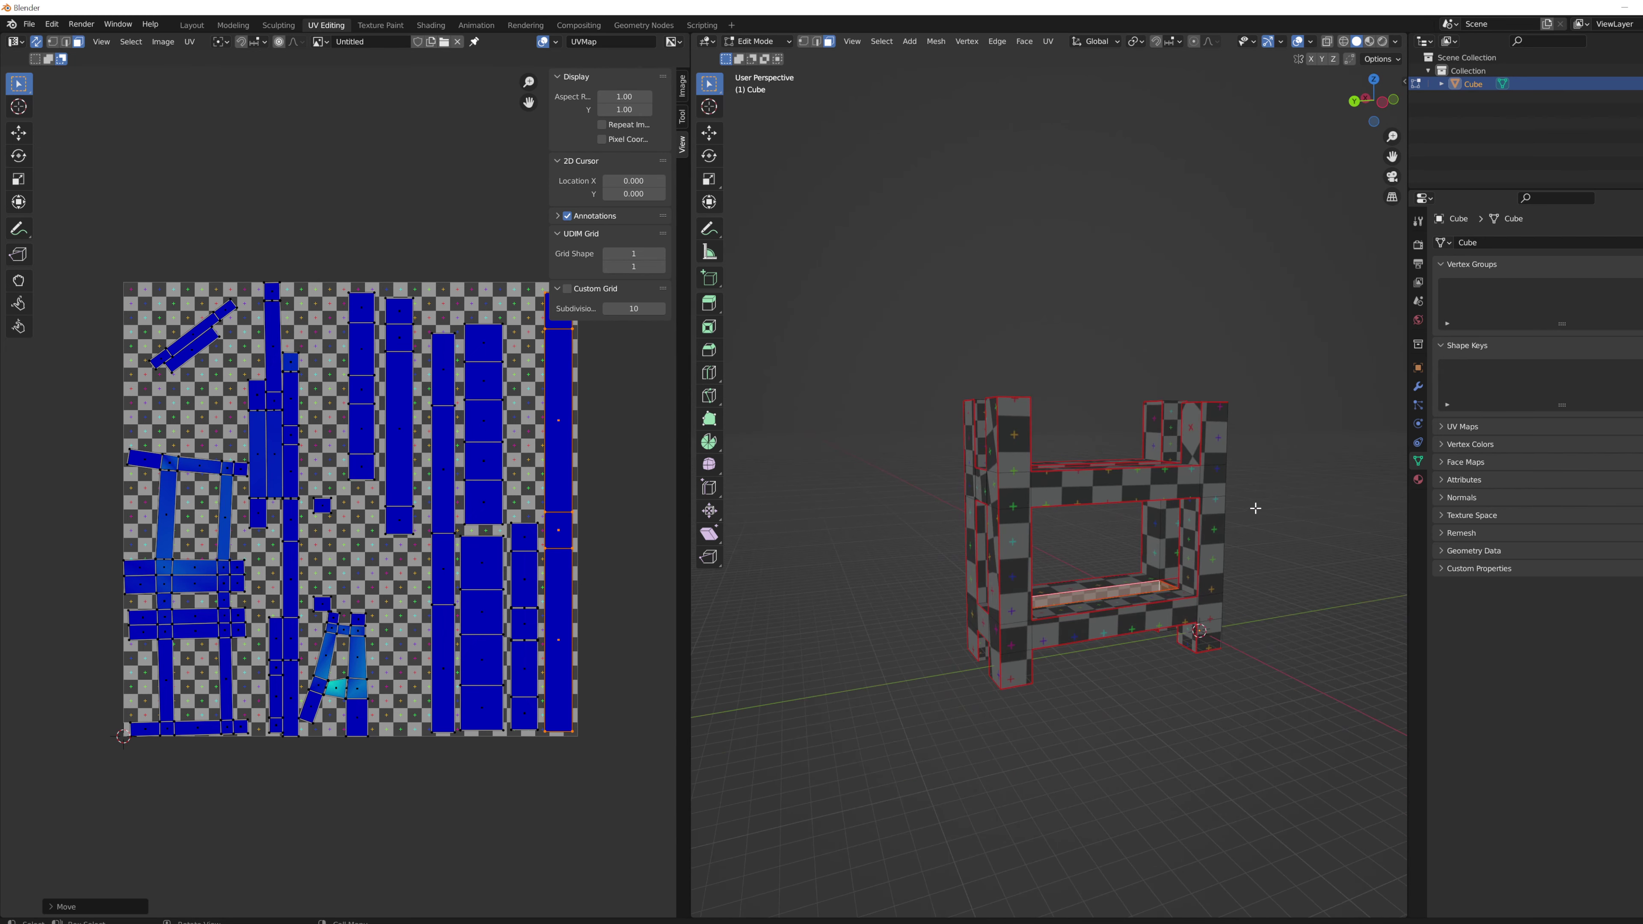
scroll(1258, 508, "down", 1)
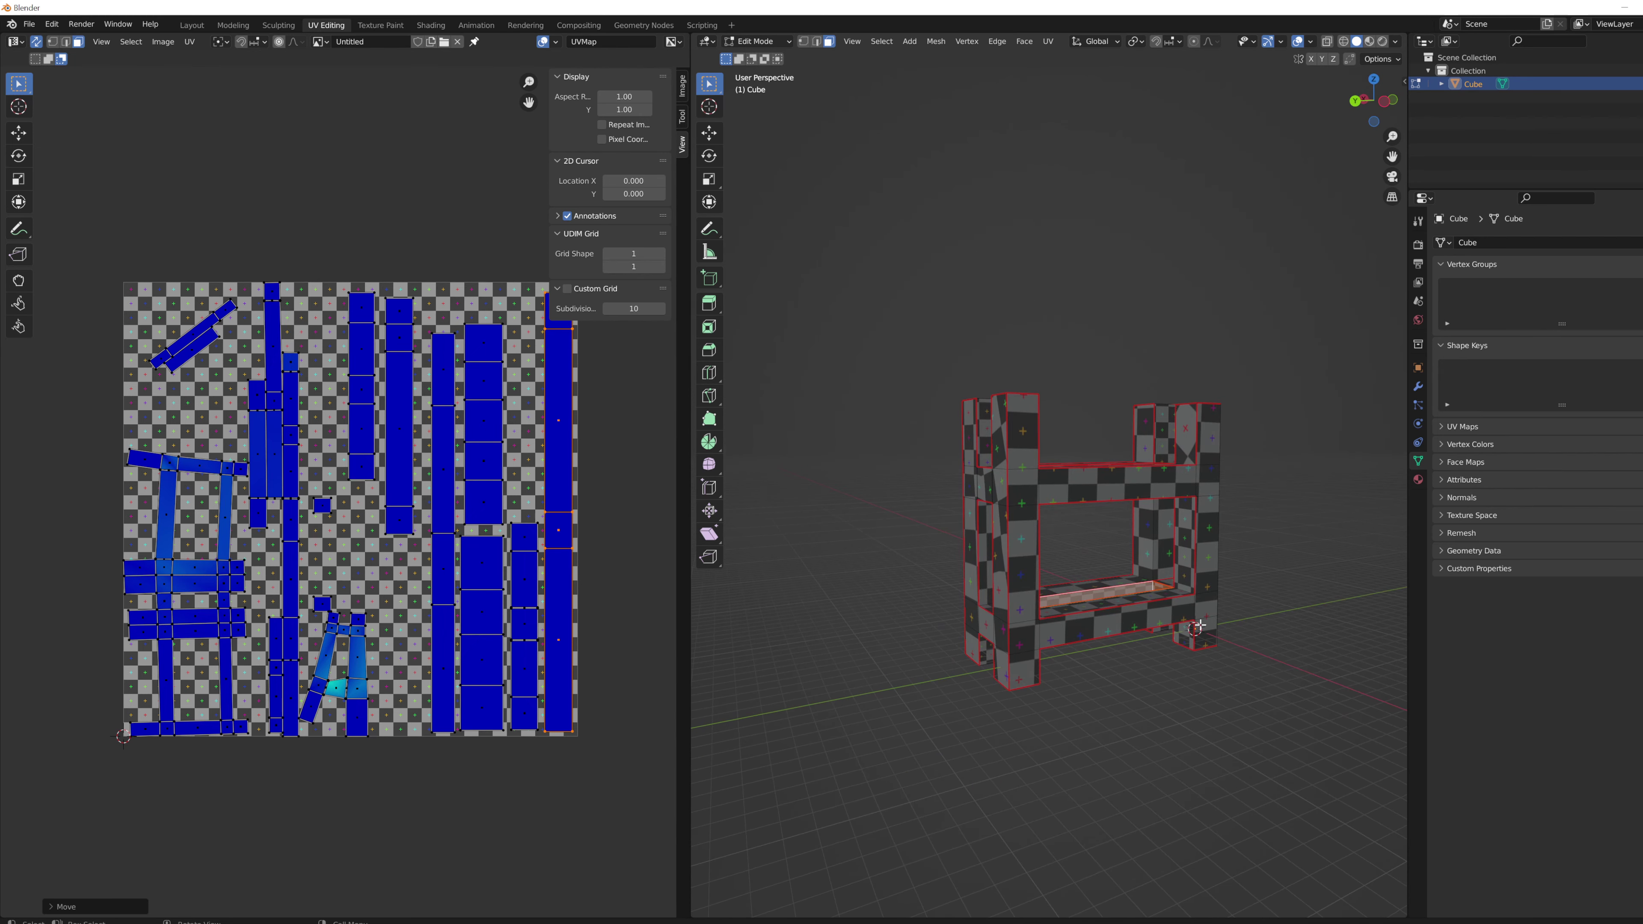
middle_click_drag(1308, 588, 1246, 665)
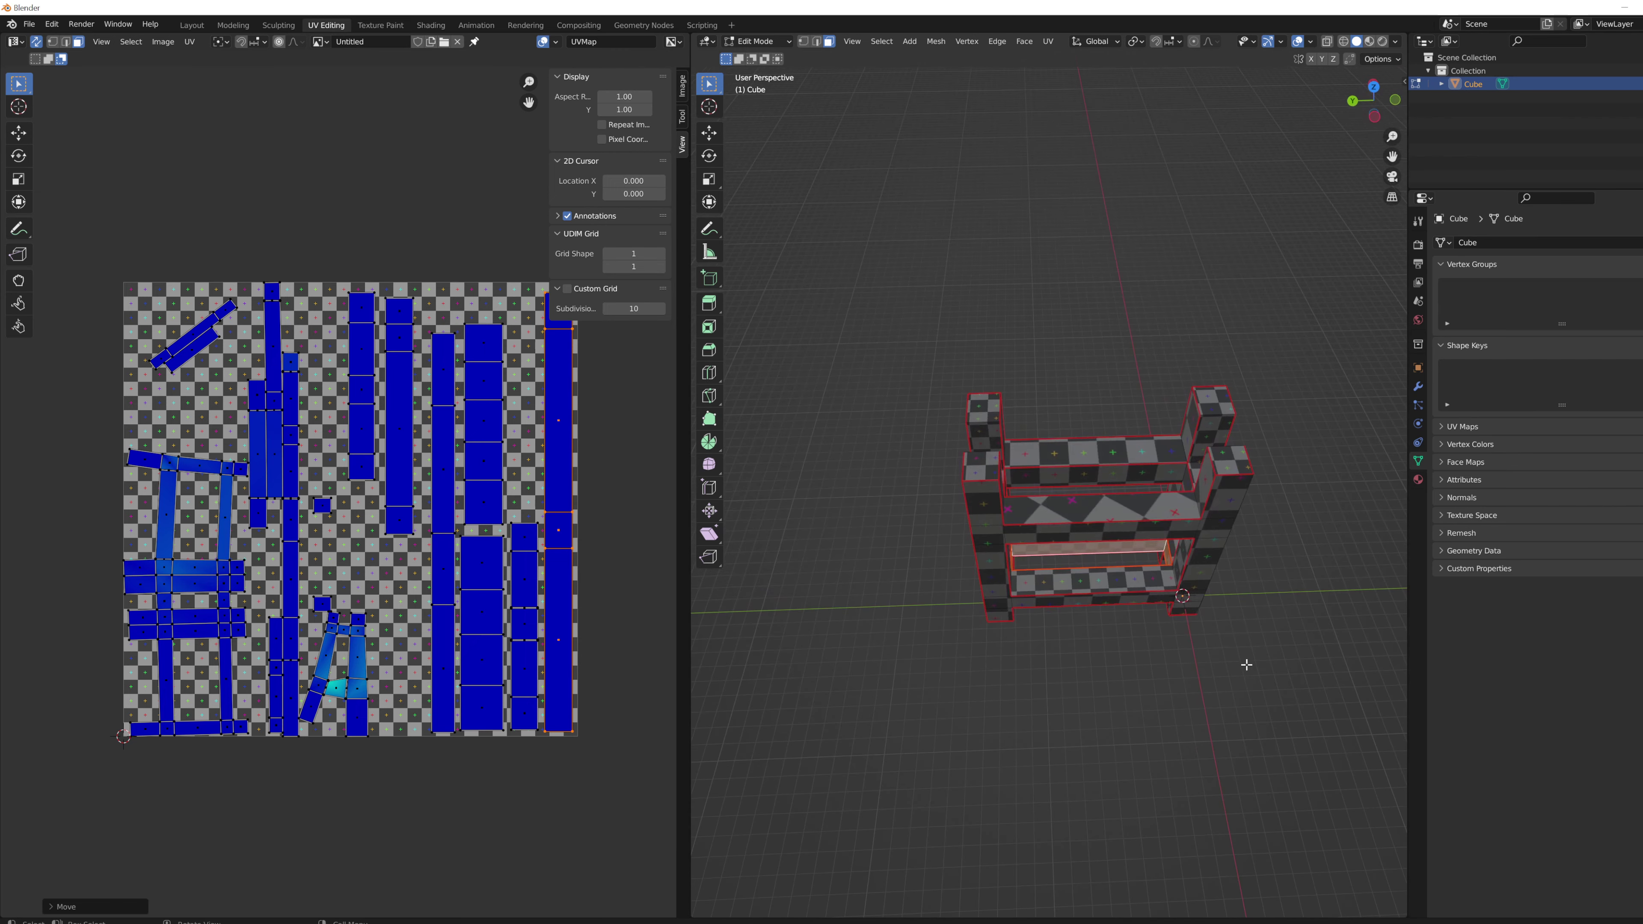
middle_click_drag(1207, 469, 1100, 433)
middle_click_drag(1250, 502, 1357, 496)
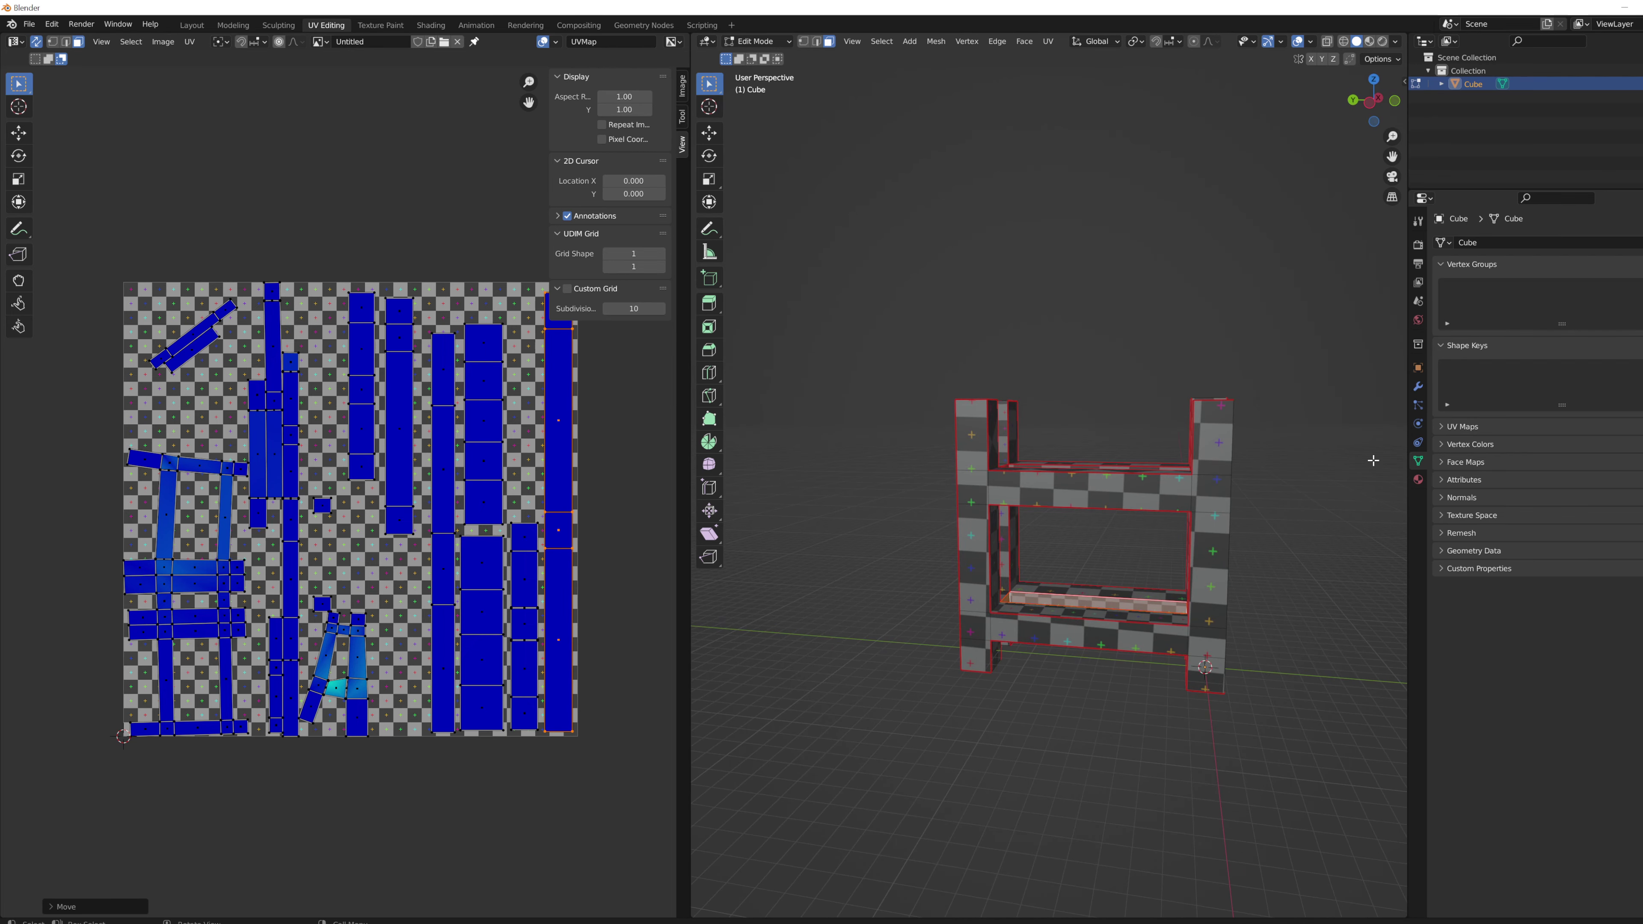
middle_click_drag(1153, 622, 938, 547)
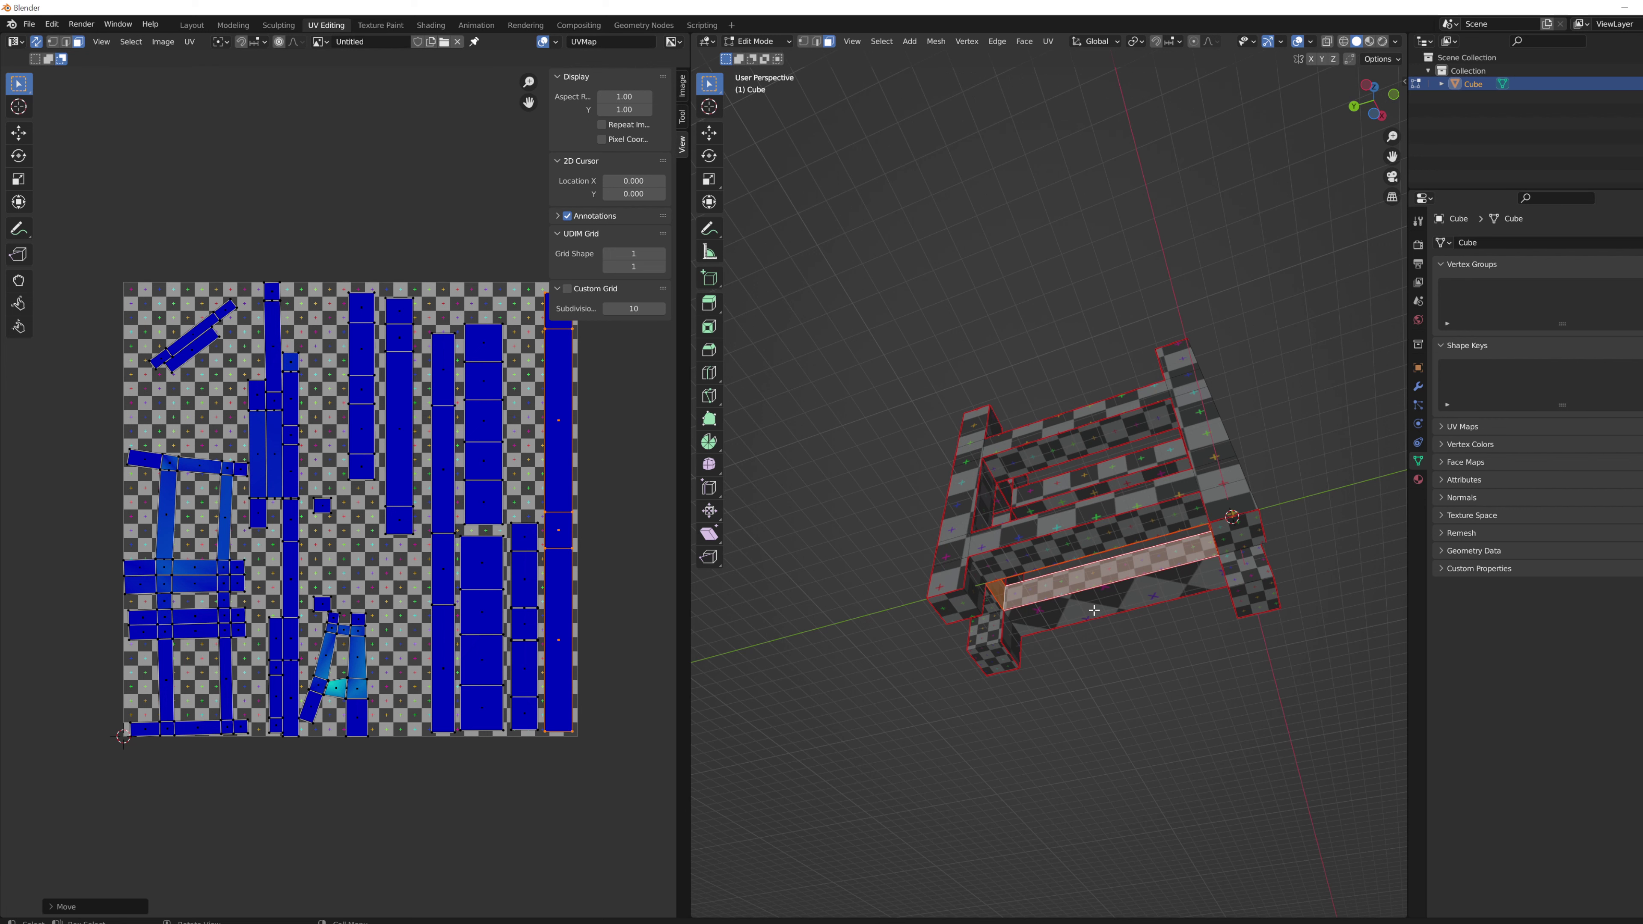
middle_click_drag(1094, 610, 1265, 613)
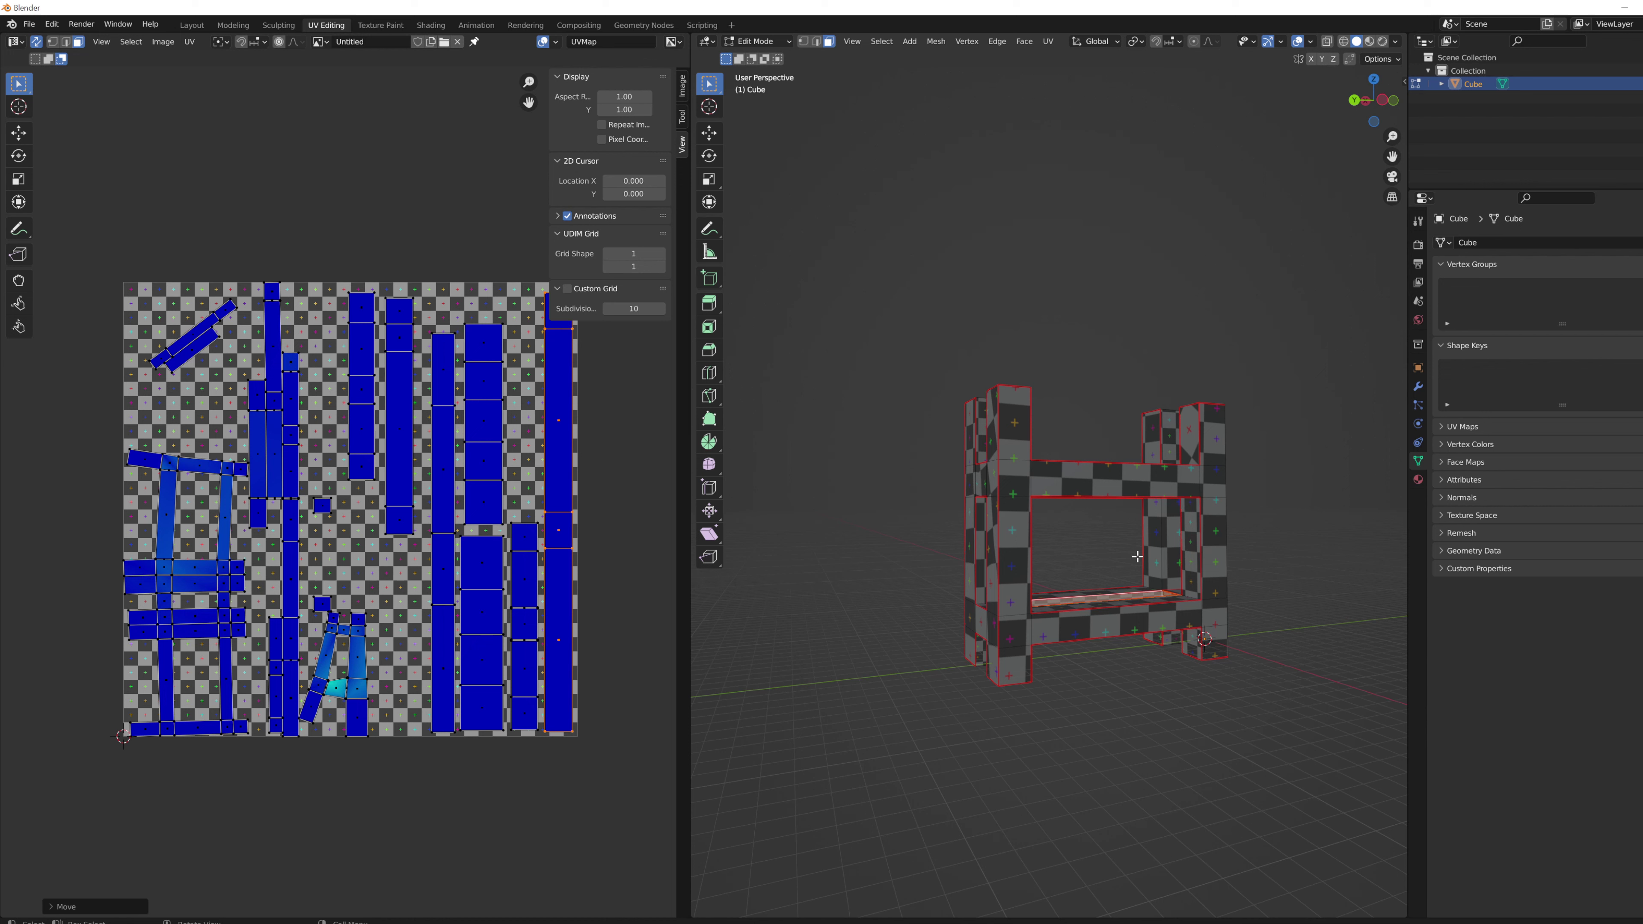
middle_click_drag(1135, 555, 844, 482)
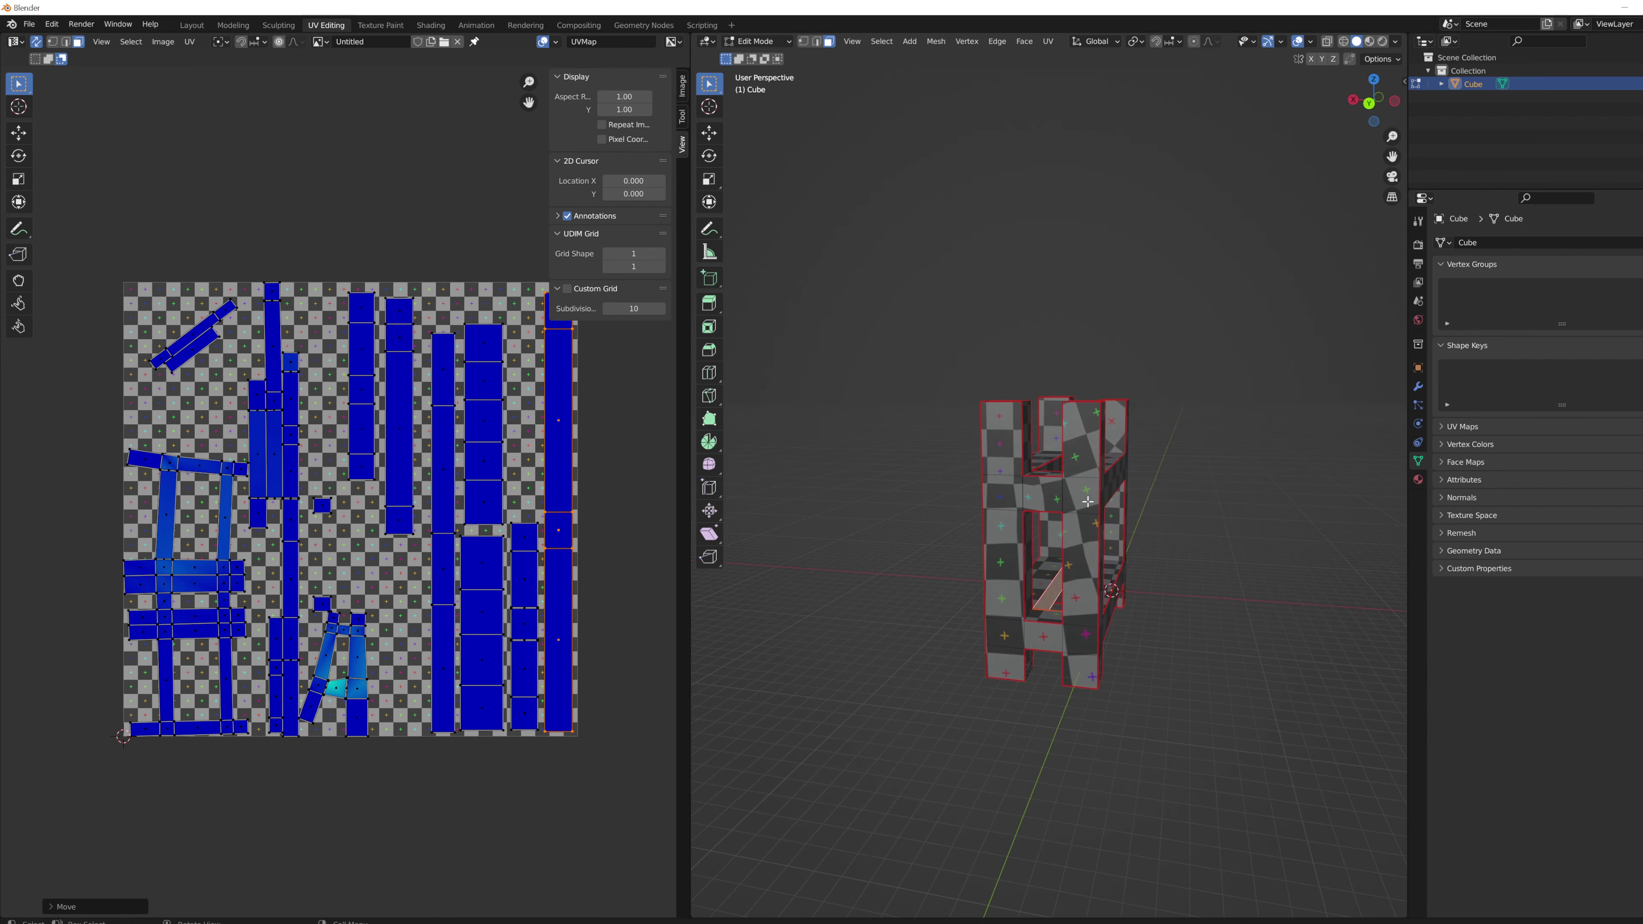